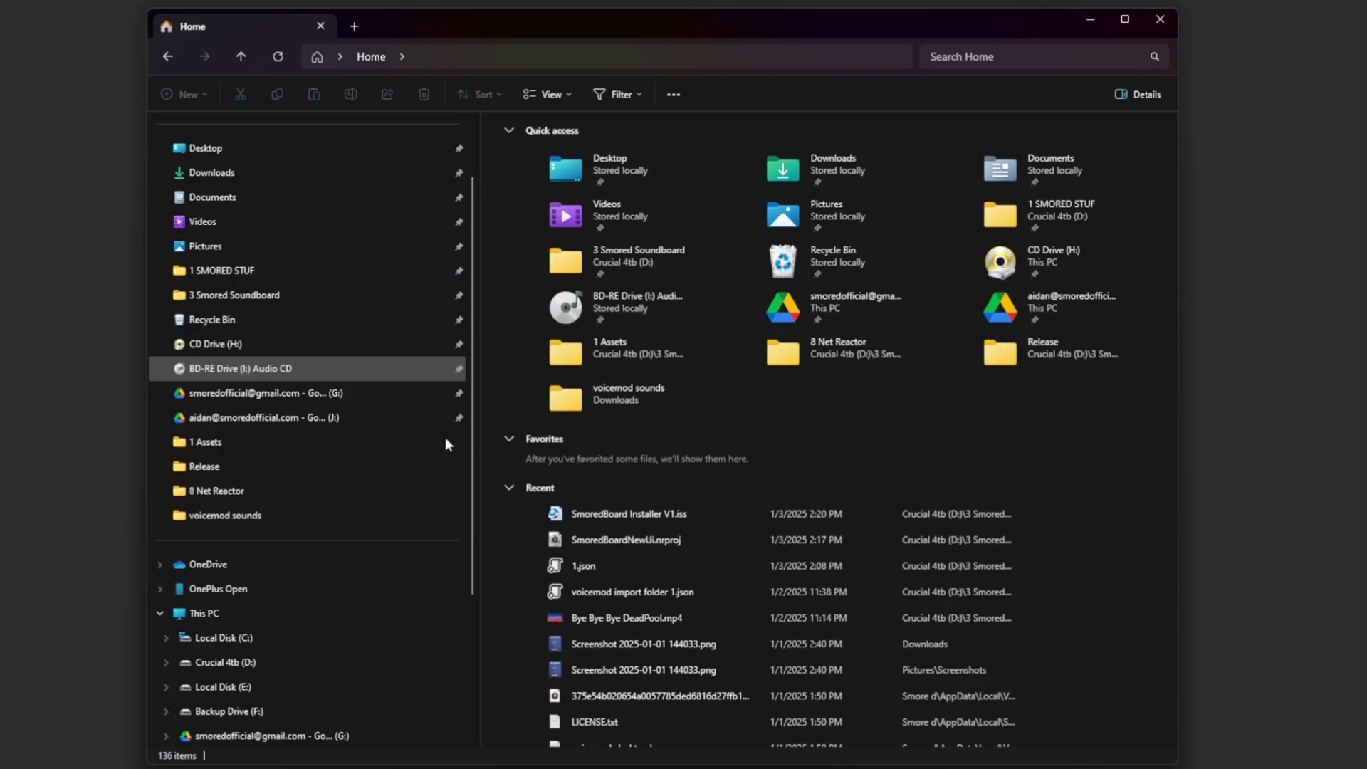
- Open the user's profile folder inside the Users folder on Local Disk (C:)
left_click(373, 566)
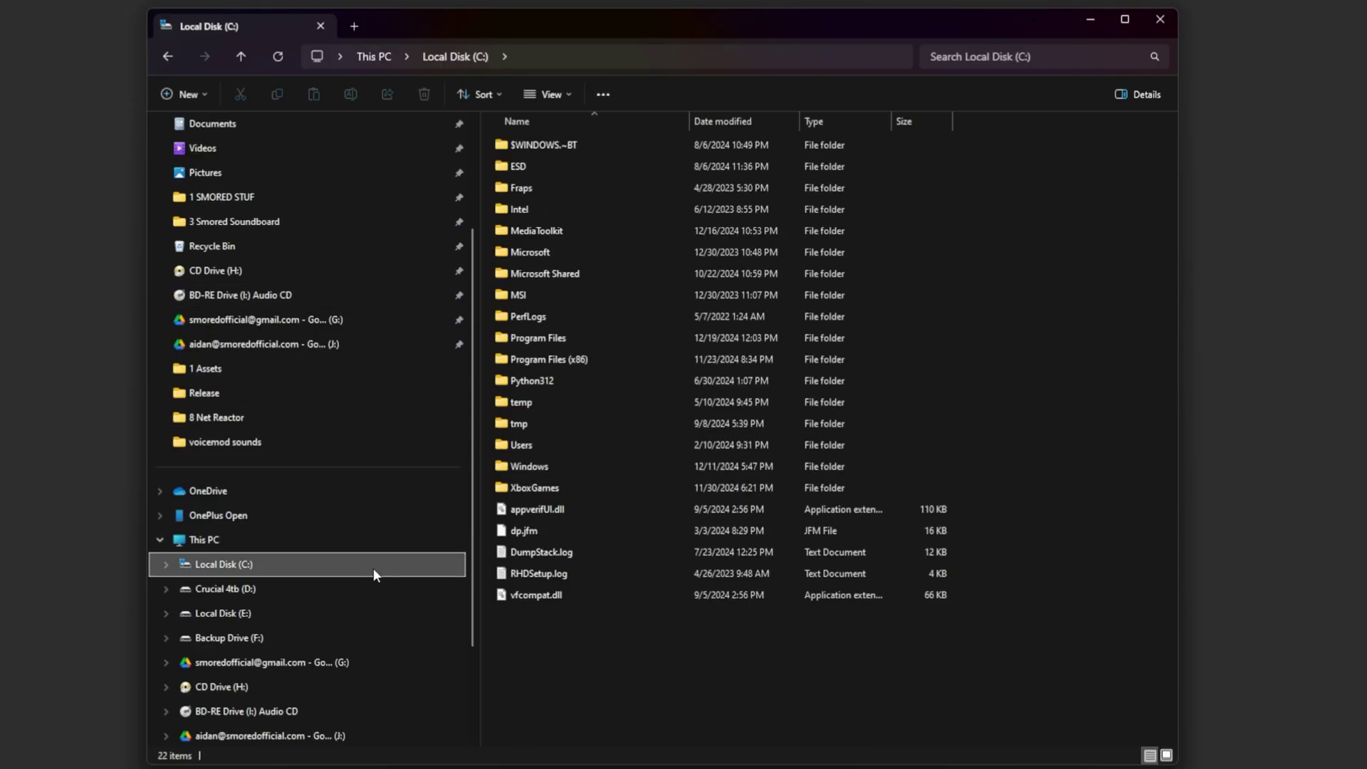
double_click(562, 449)
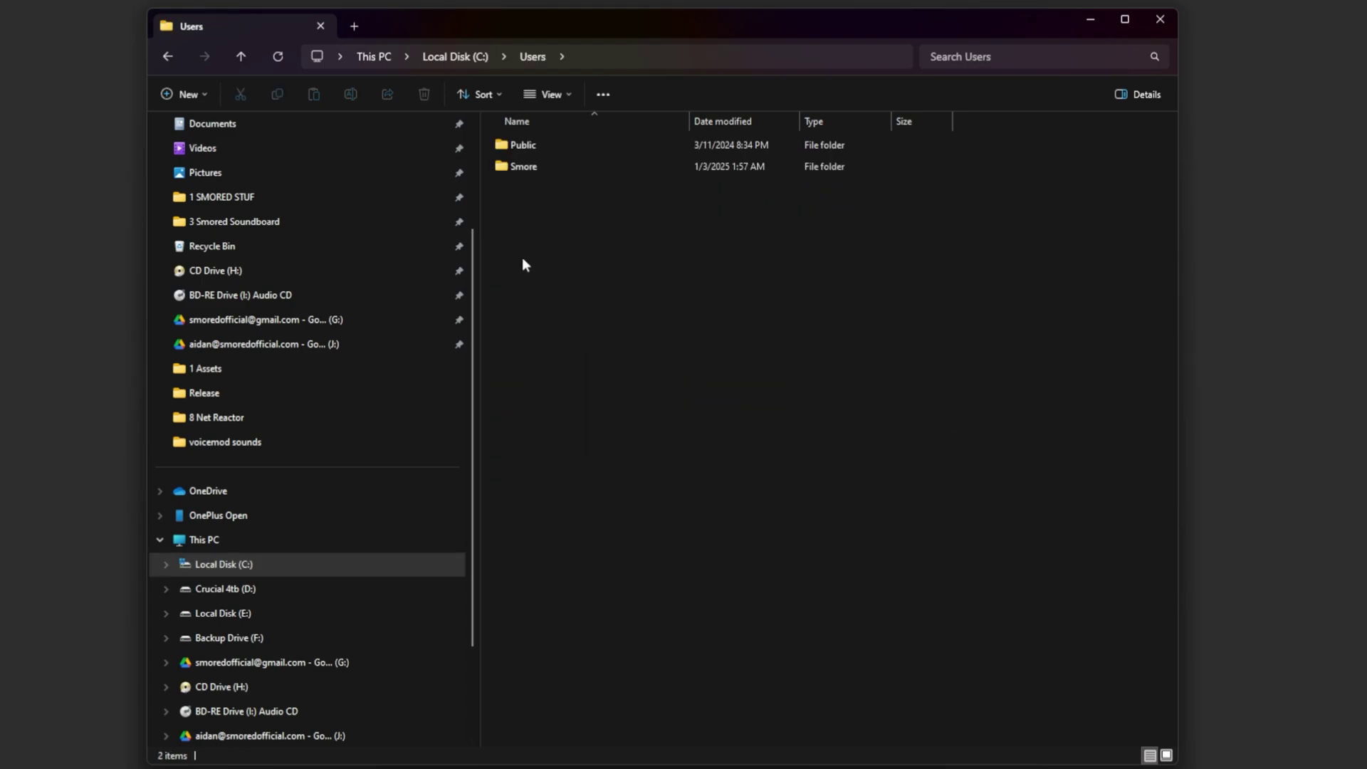
double_click(539, 170)
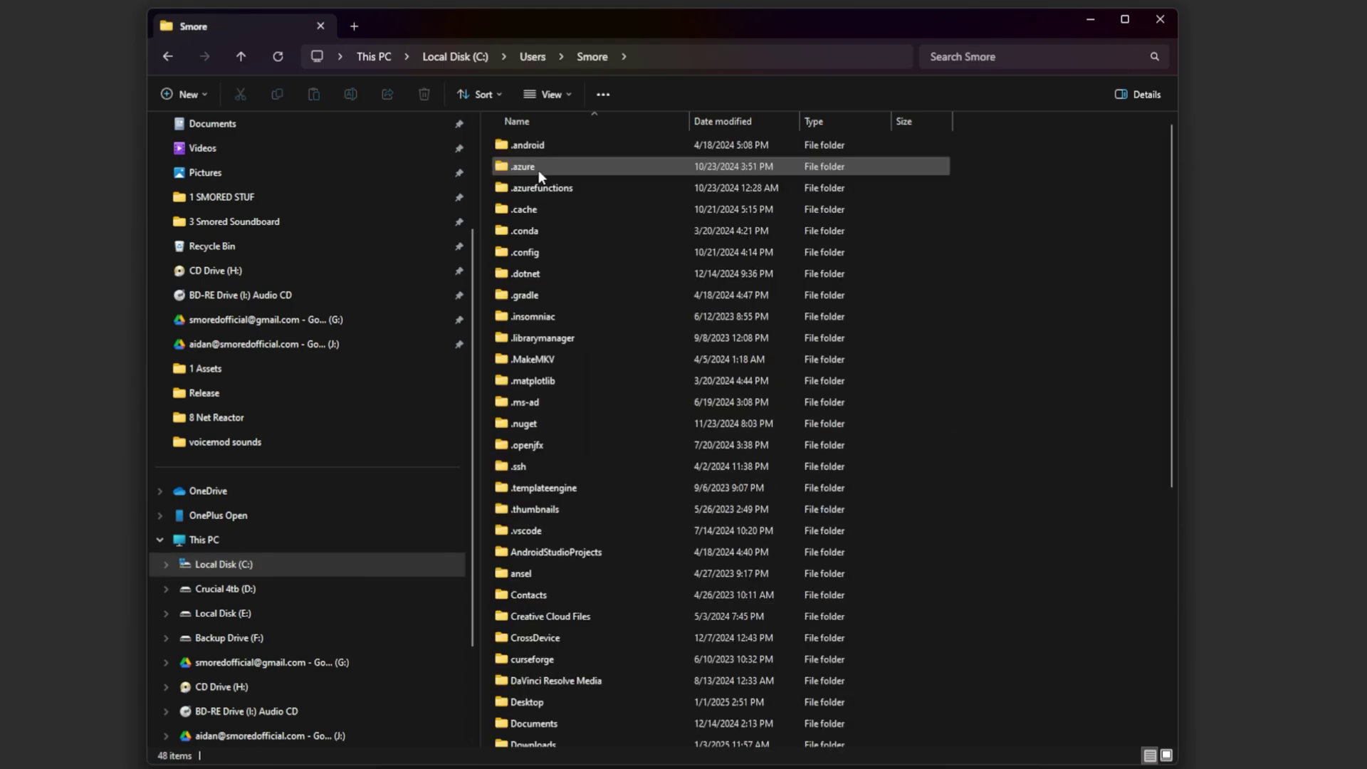
left_click(555, 758)
left_click(993, 277)
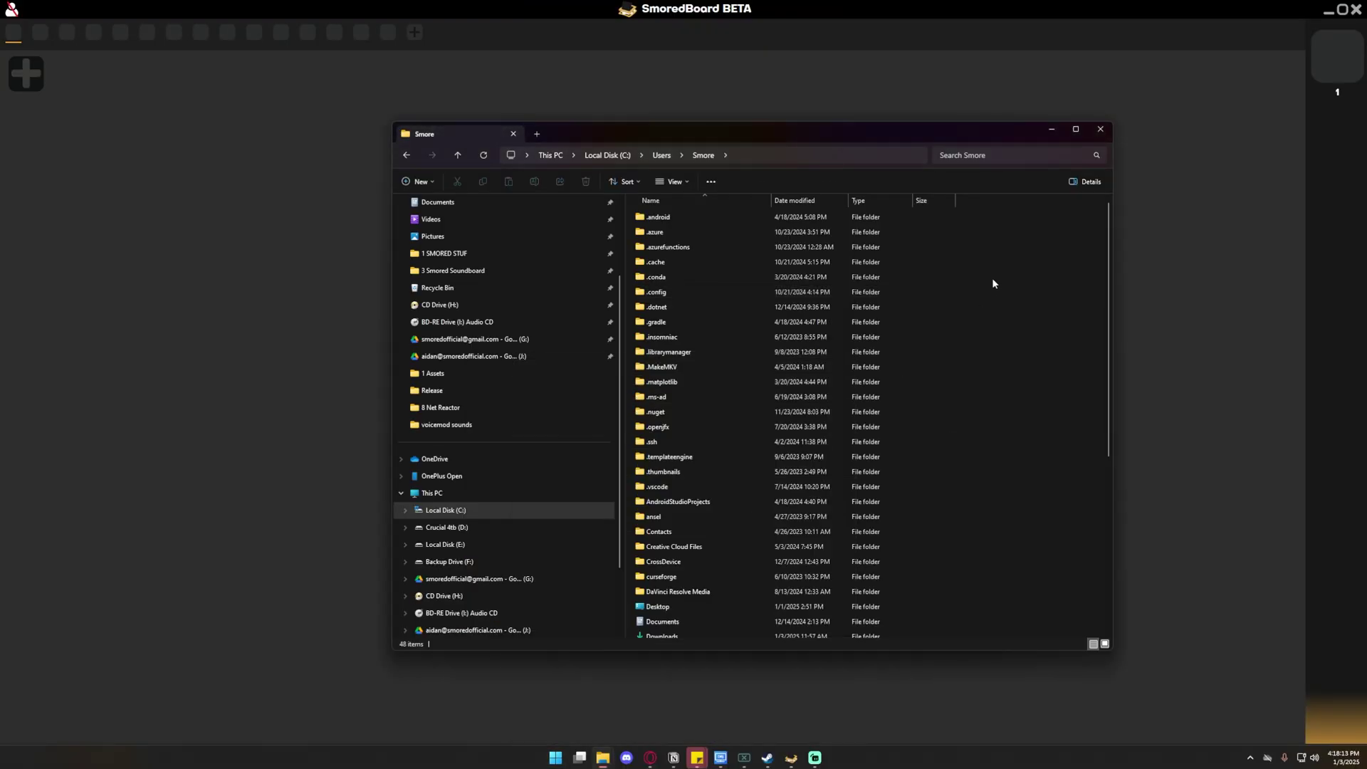
- Turn on the display of hidden items in the user's profile folder
scroll(894, 327, "down", 5)
scroll(893, 327, "up", 5)
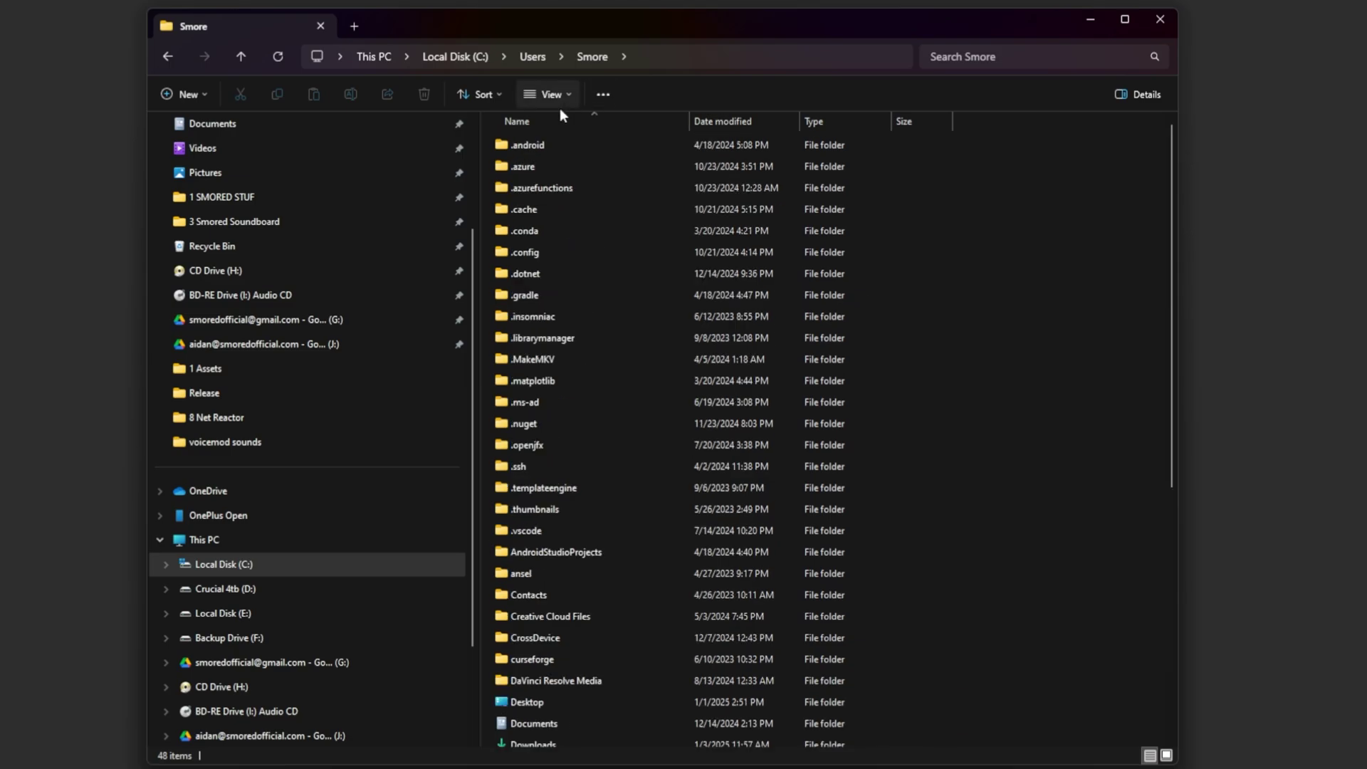
left_click(559, 105)
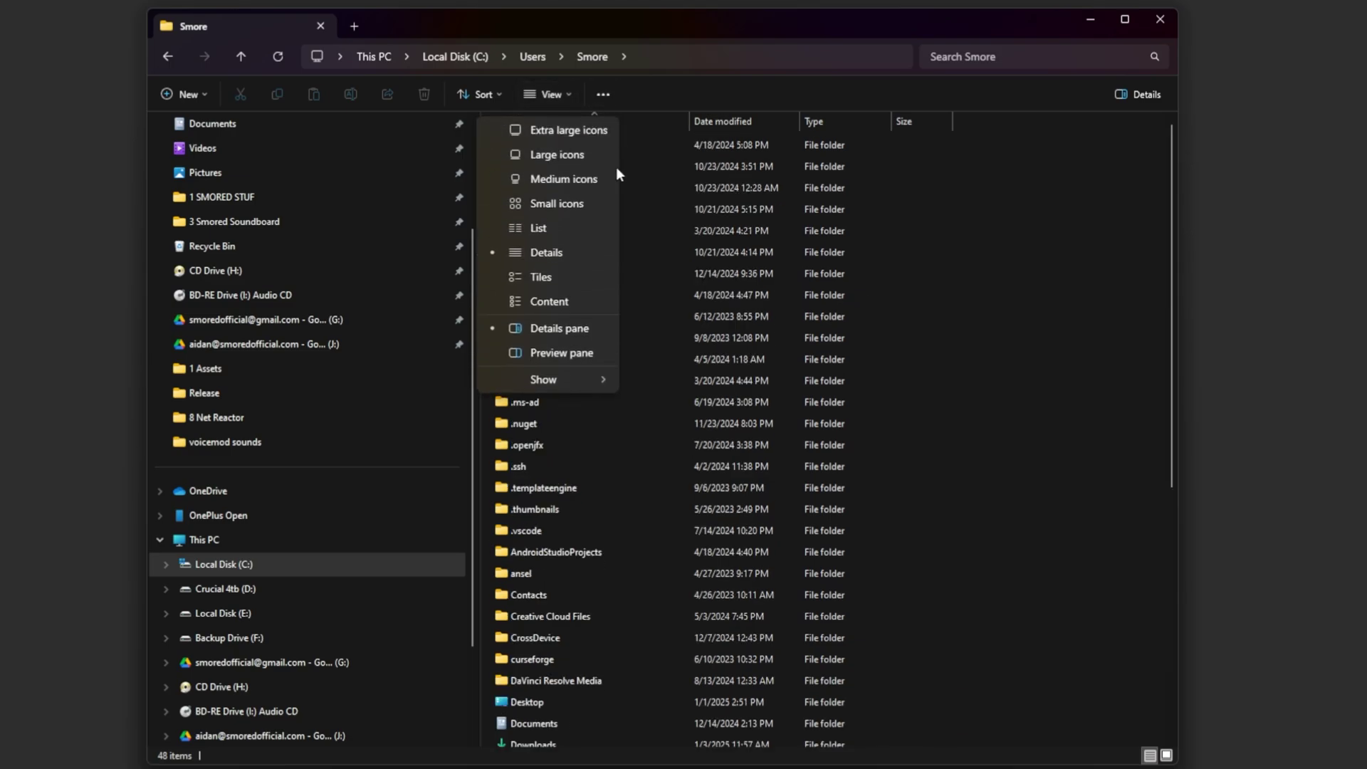
mouse_move(574, 382)
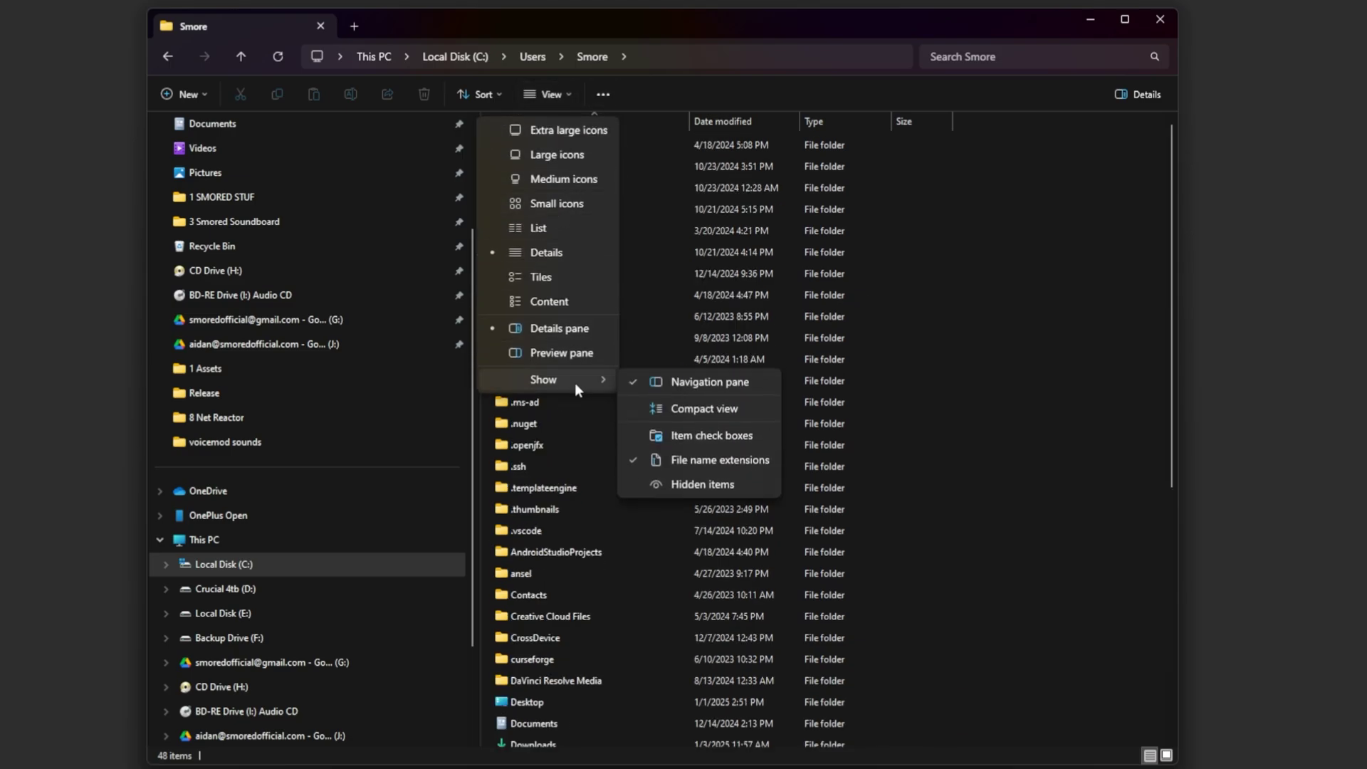
left_click(705, 484)
- Go into the AppData folder's Local subfolder and find the Voicemod folder
scroll(819, 456, "down", 3)
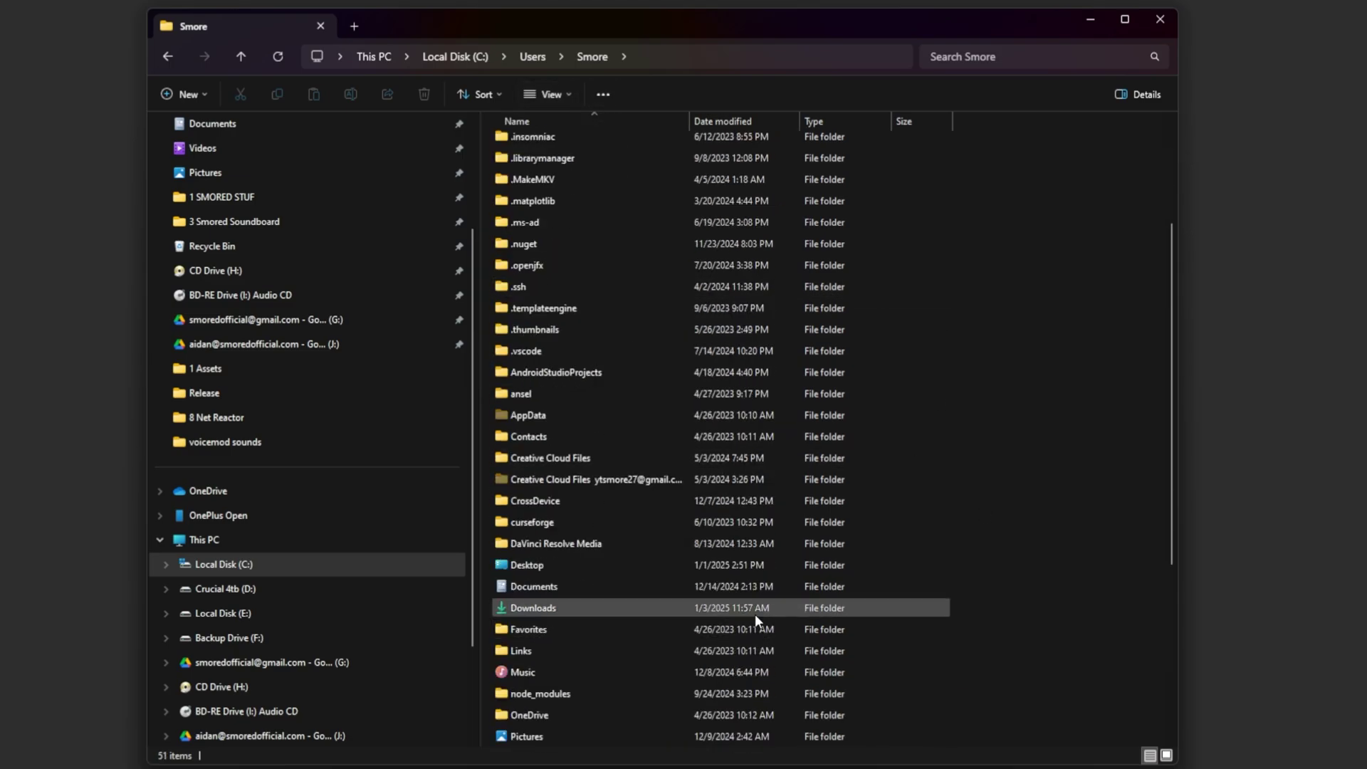
double_click(588, 417)
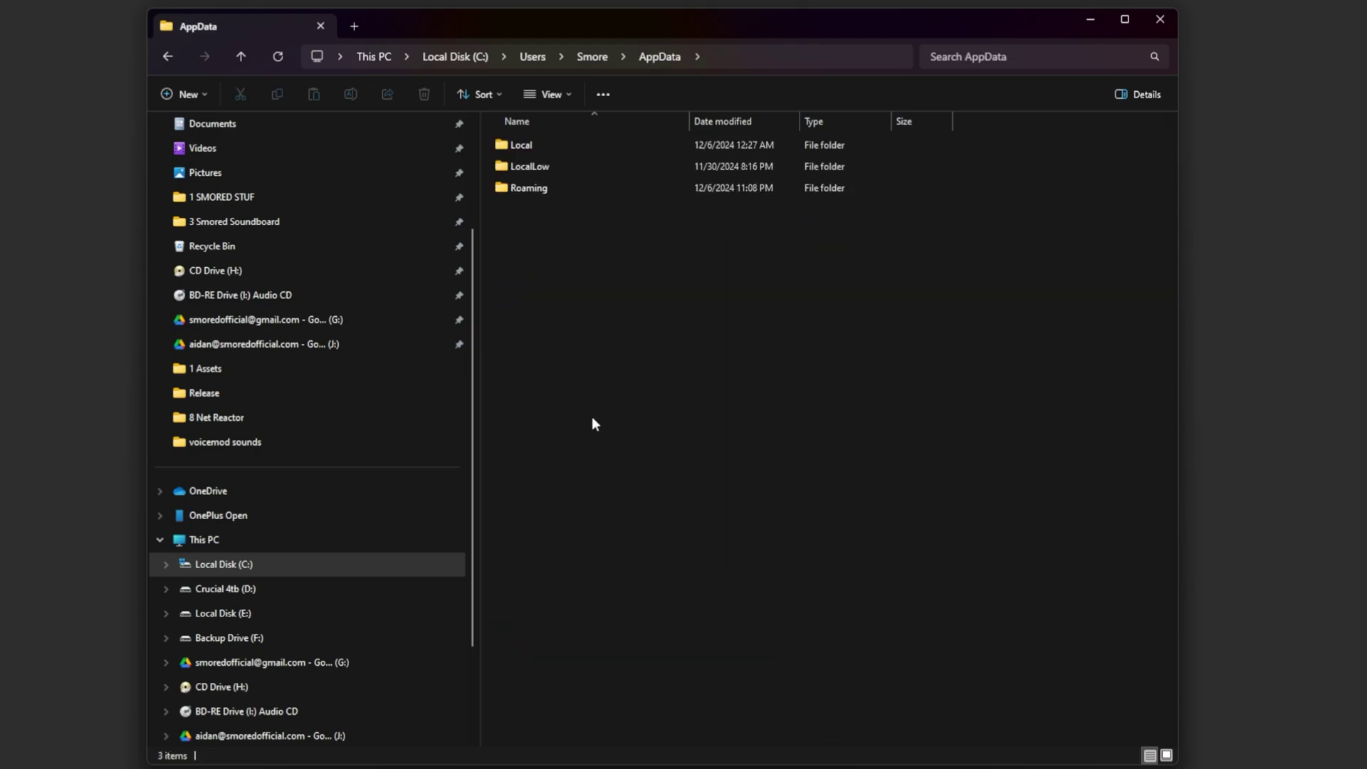
double_click(549, 142)
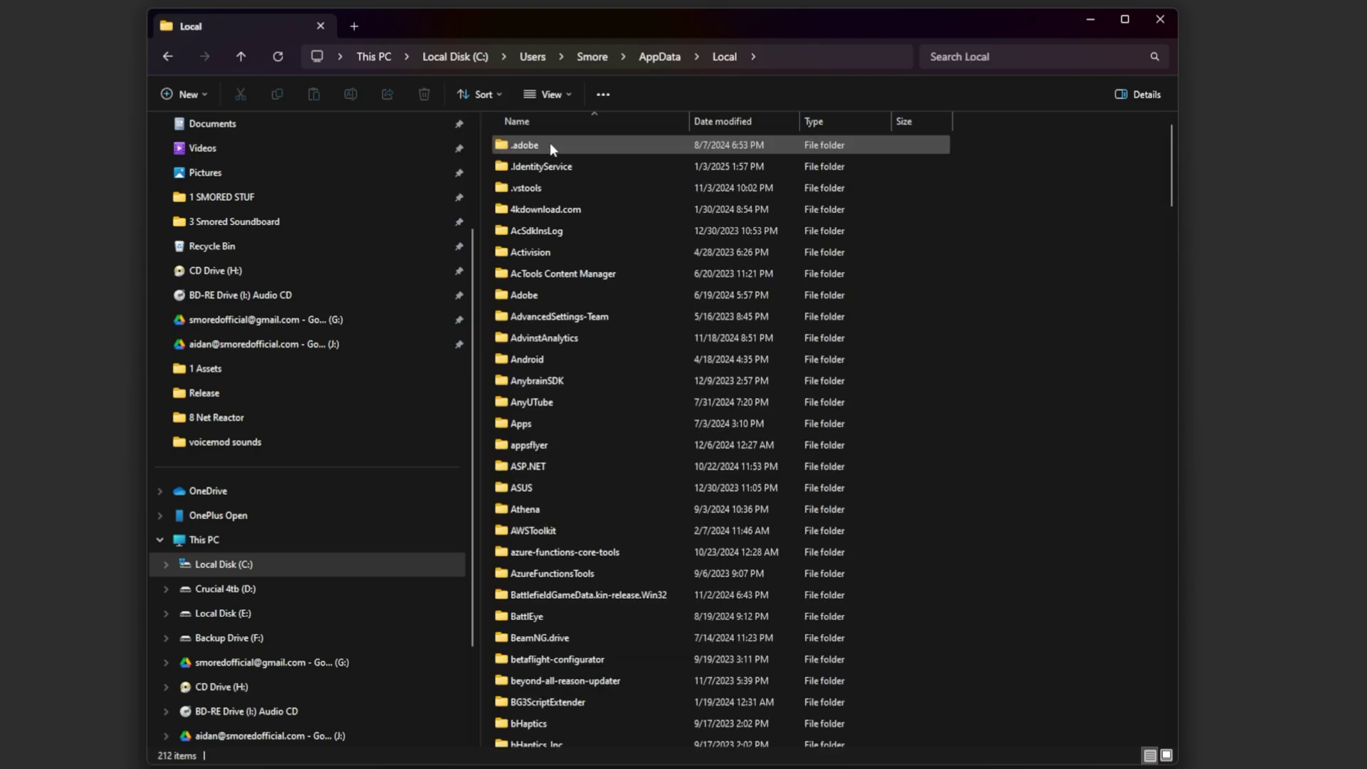
scroll(724, 211, "down", 20)
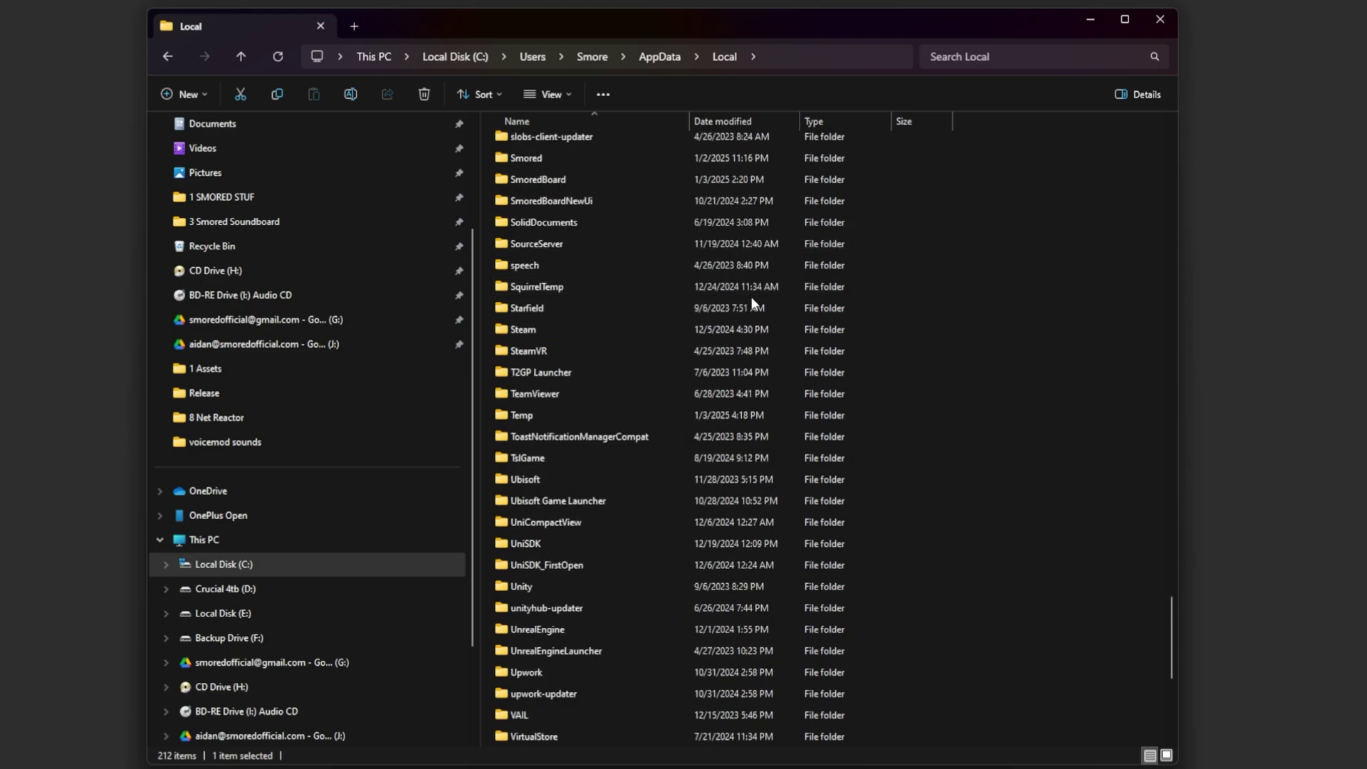
- Open the Voicemod folder and go through memes to its 48000 subfolder
left_click(563, 399)
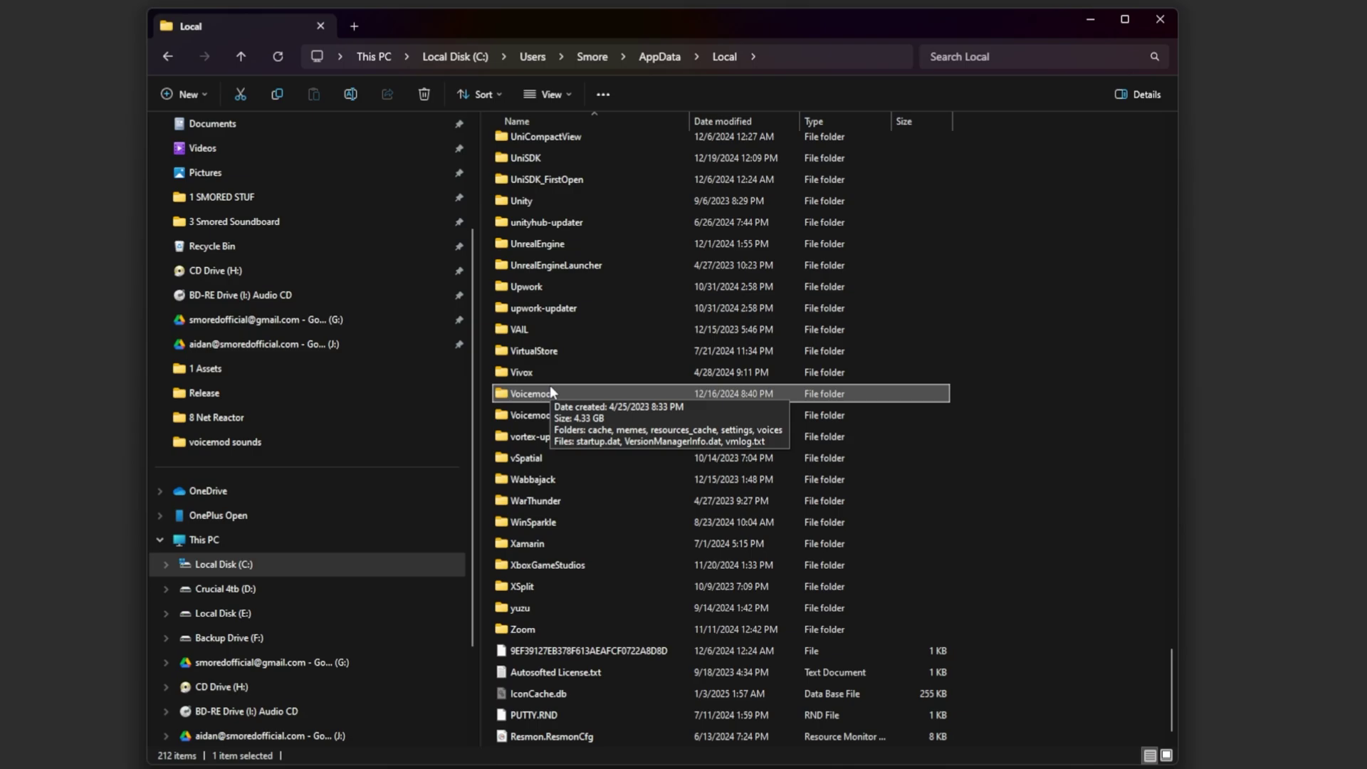
double_click(574, 393)
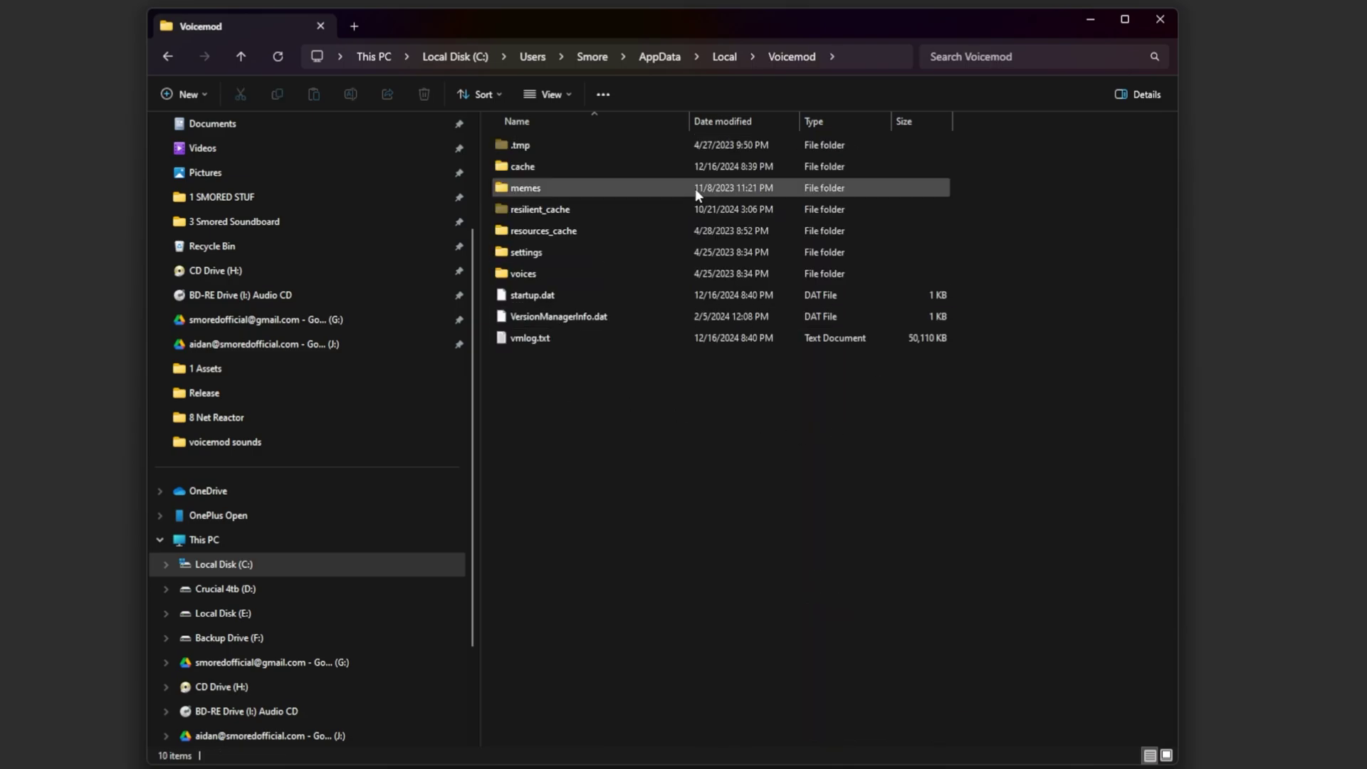
double_click(581, 187)
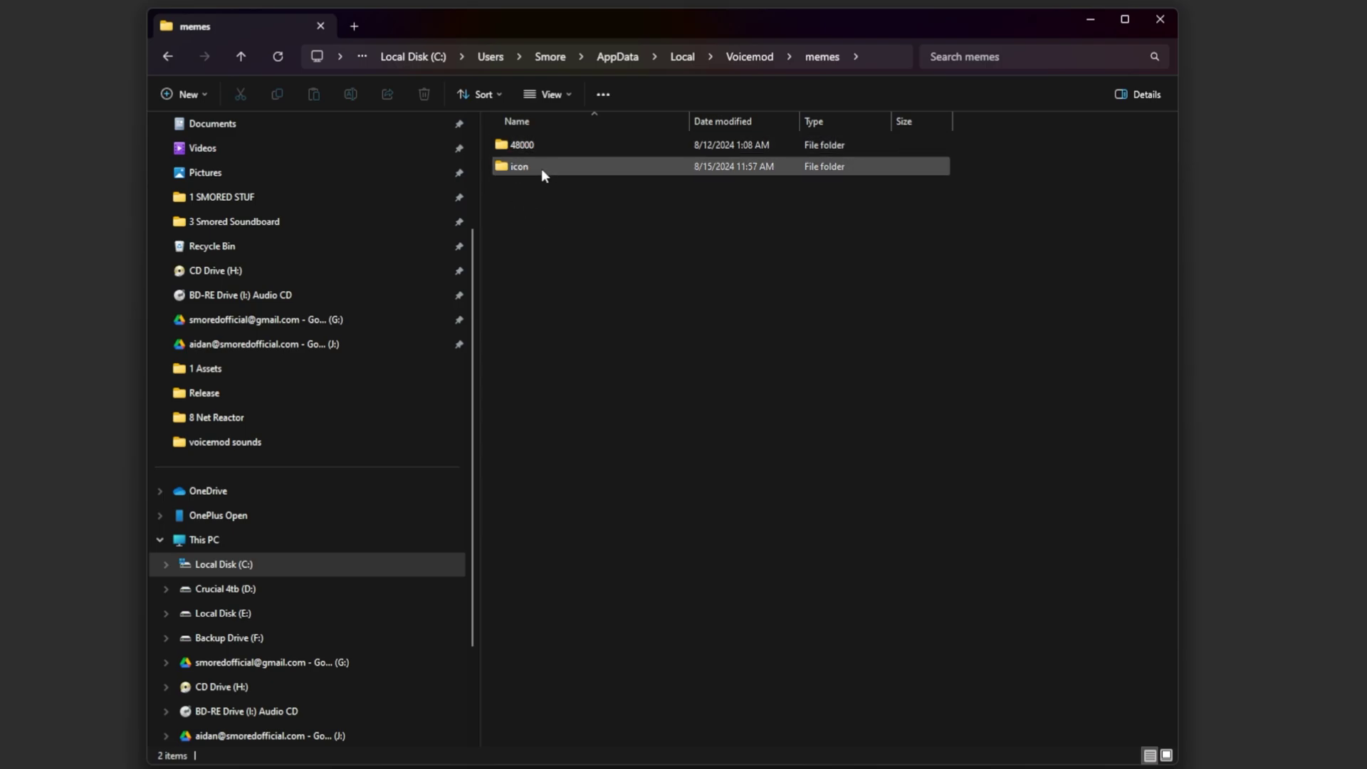
mouse_move(528, 143)
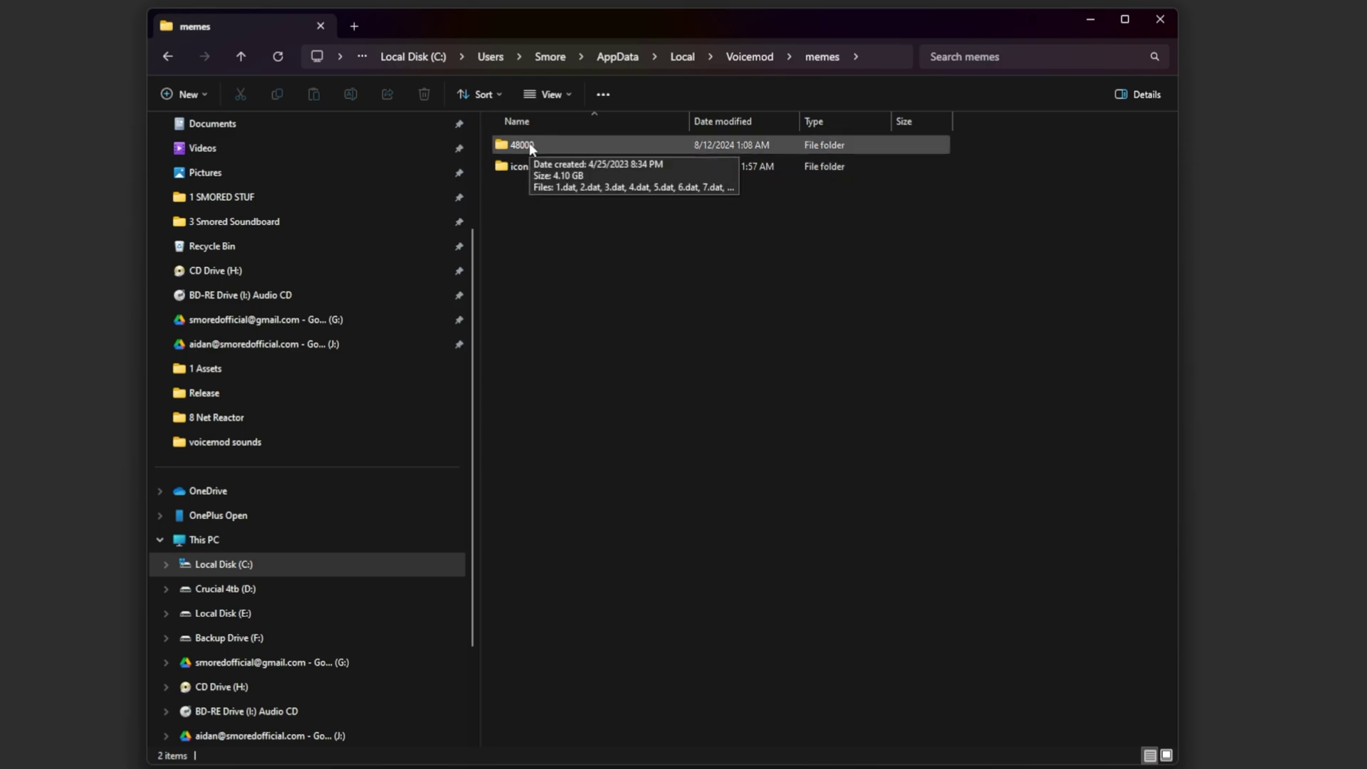
double_click(533, 143)
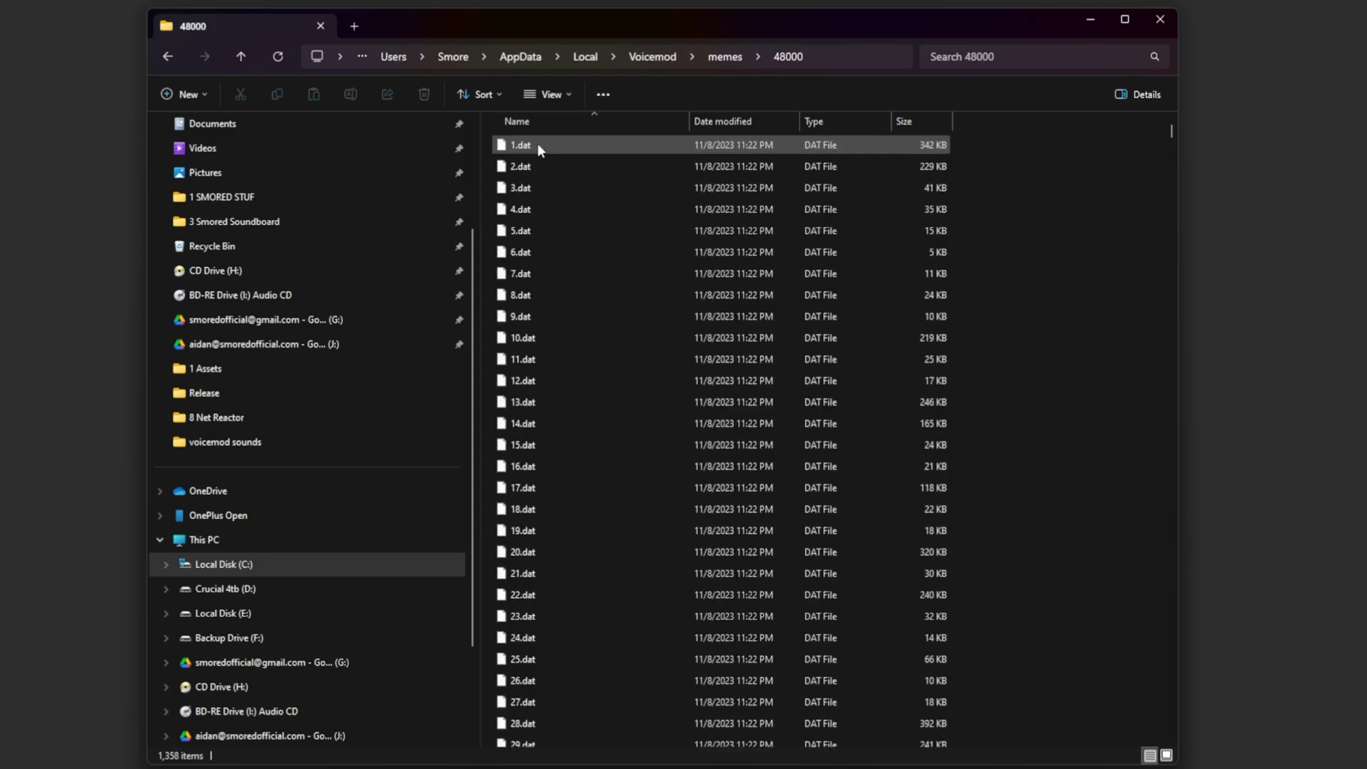
- Look at the contents of the memes folder's icon subfolder, and return to the 48000 subfolder
left_click(730, 57)
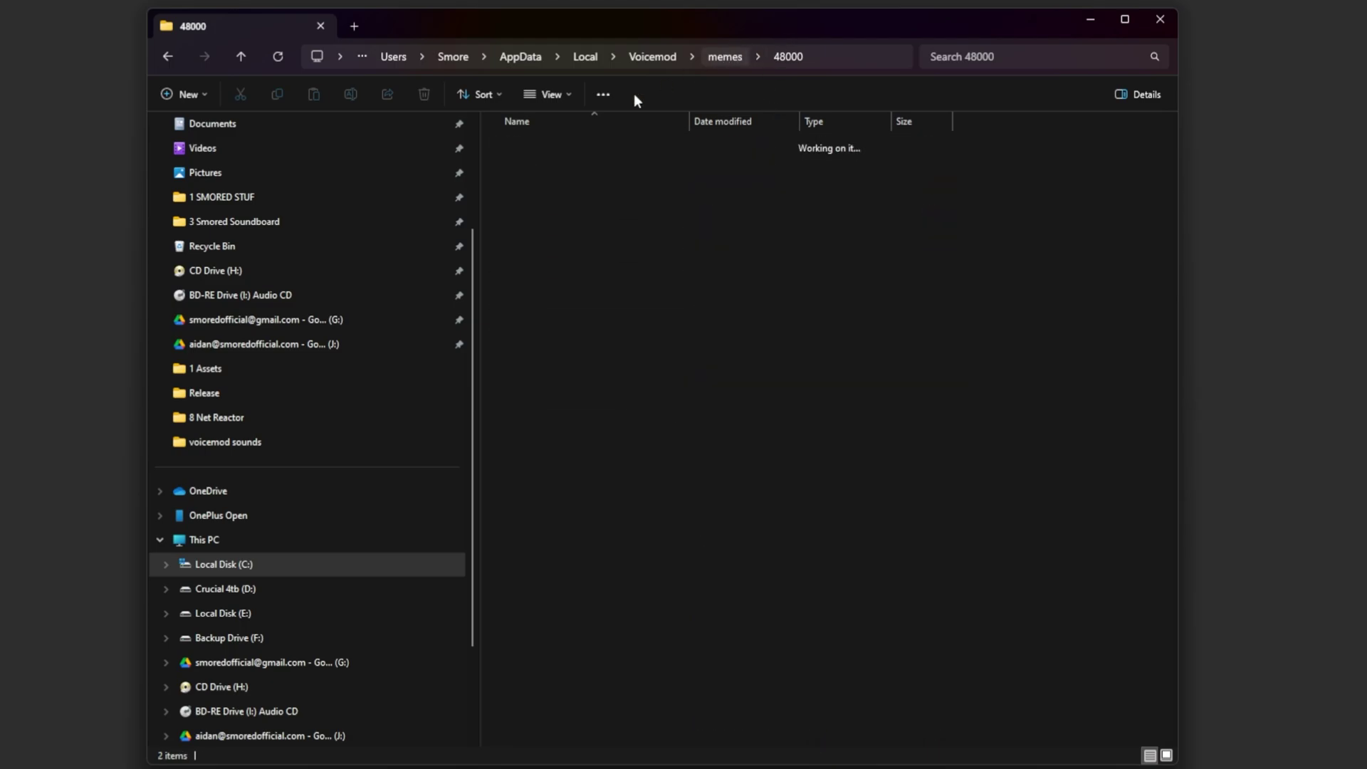
key("ctrl+a")
key("Delete")
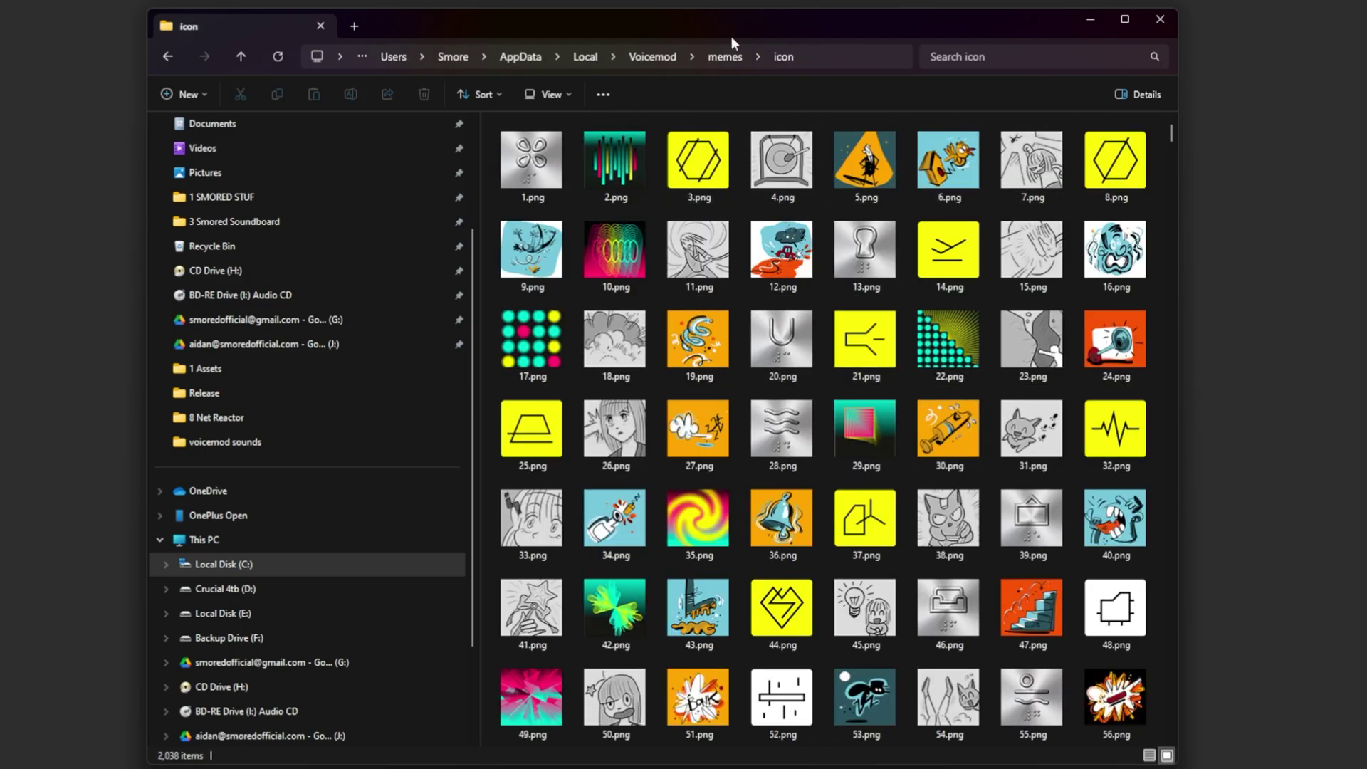
left_click(732, 56)
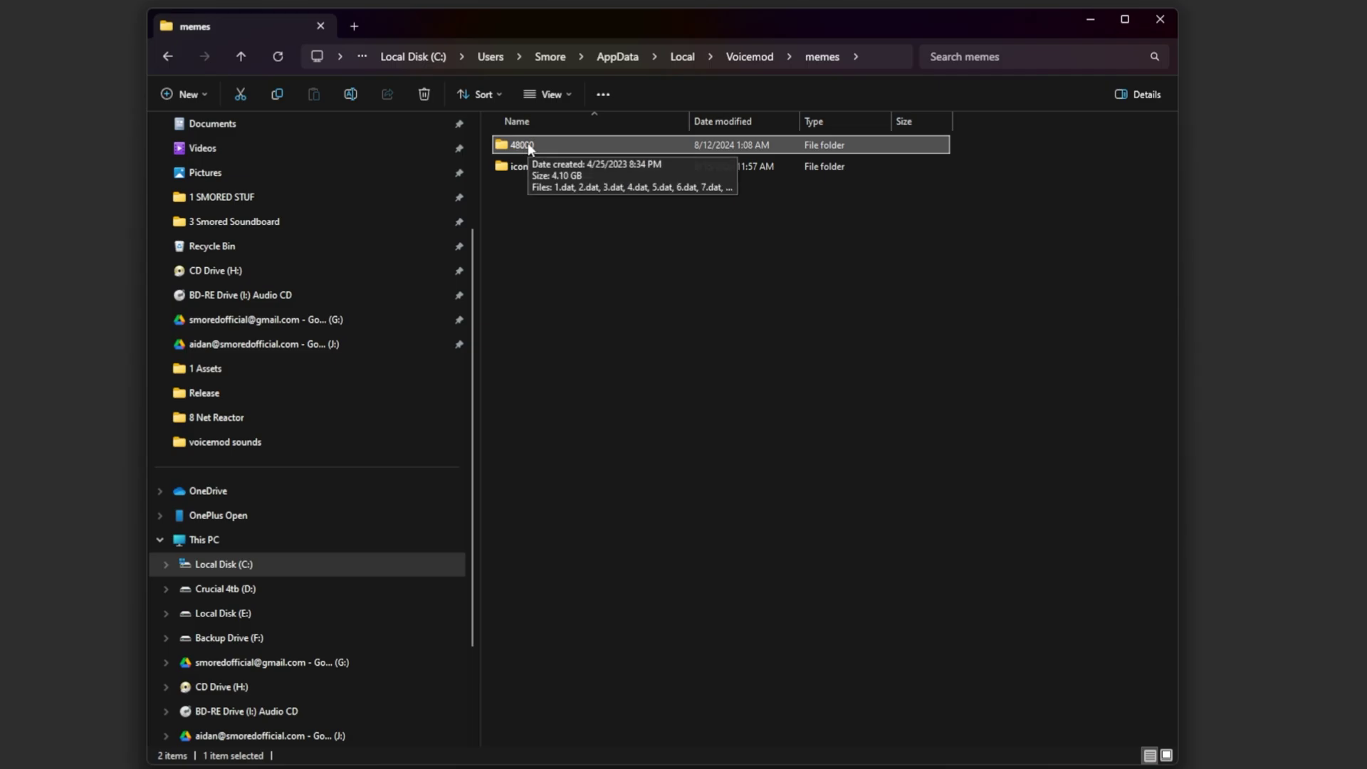
double_click(530, 146)
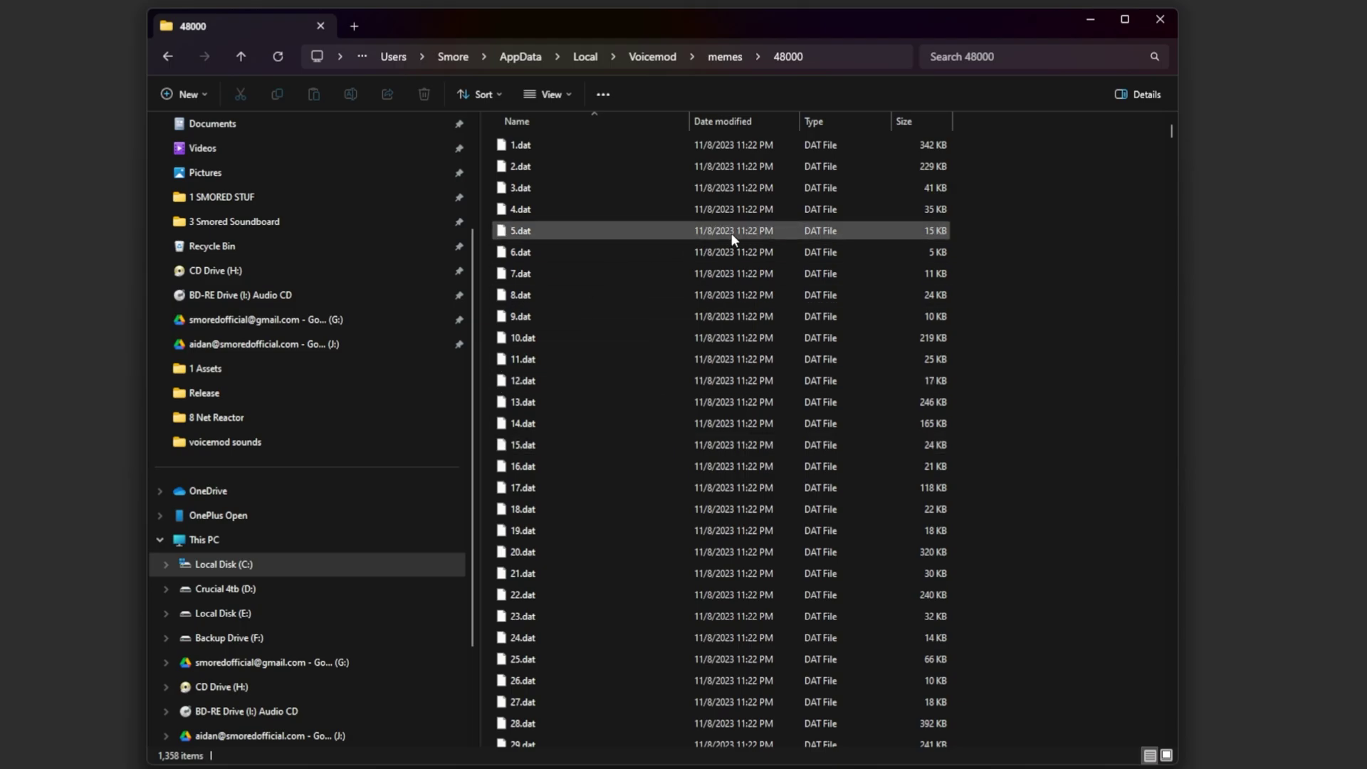
- In a separate tab, create a folder named "voicemod import tutorial" in Downloads
left_click(353, 25)
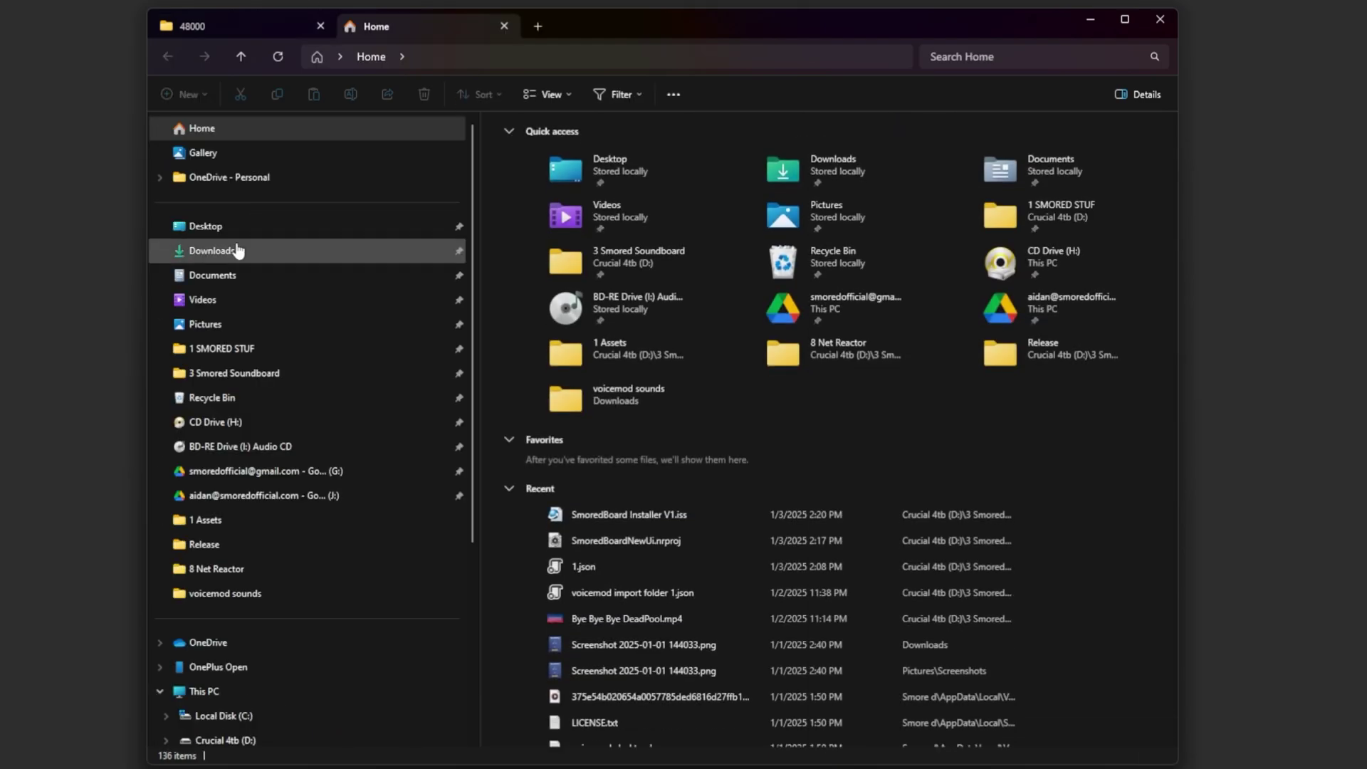
left_click(280, 251)
right_click(1039, 164)
mouse_move(1079, 285)
left_click(1348, 280)
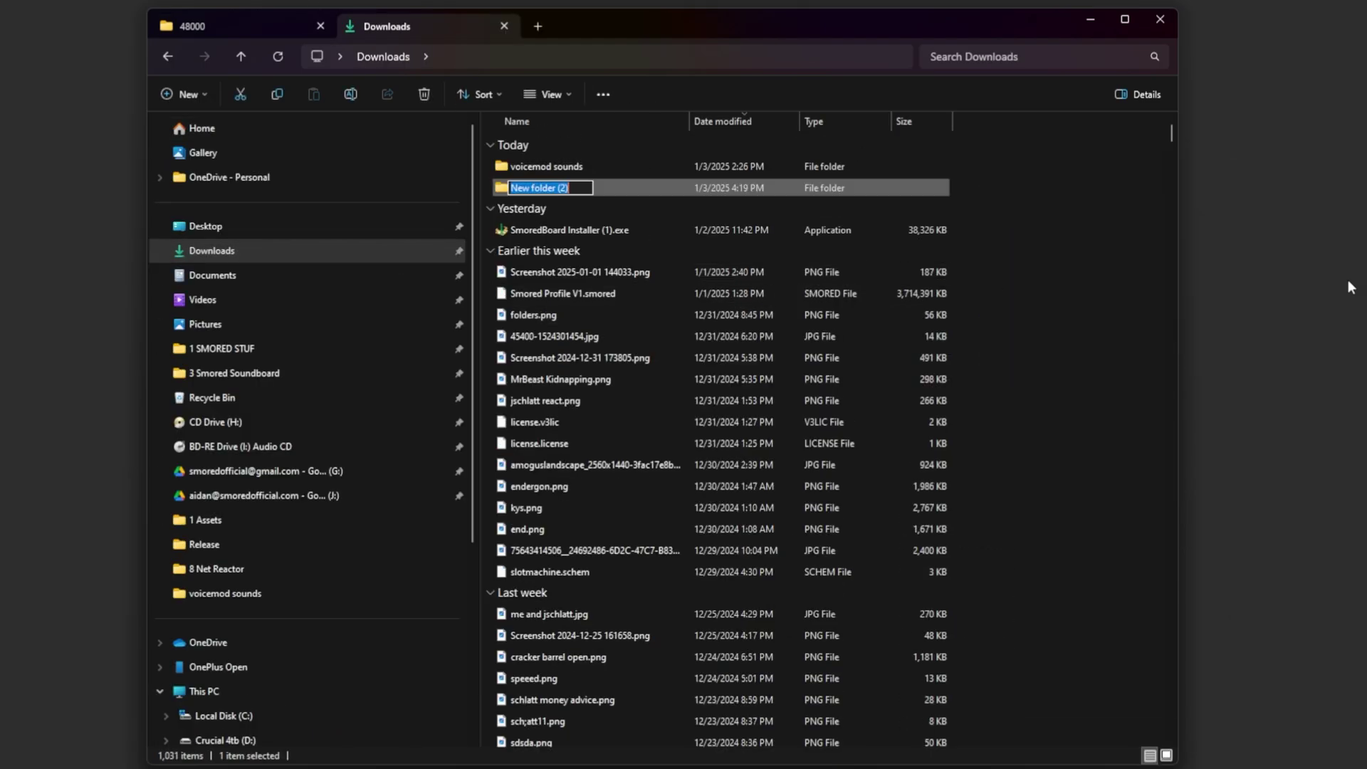
type("voicemod import tur")
type("orial")
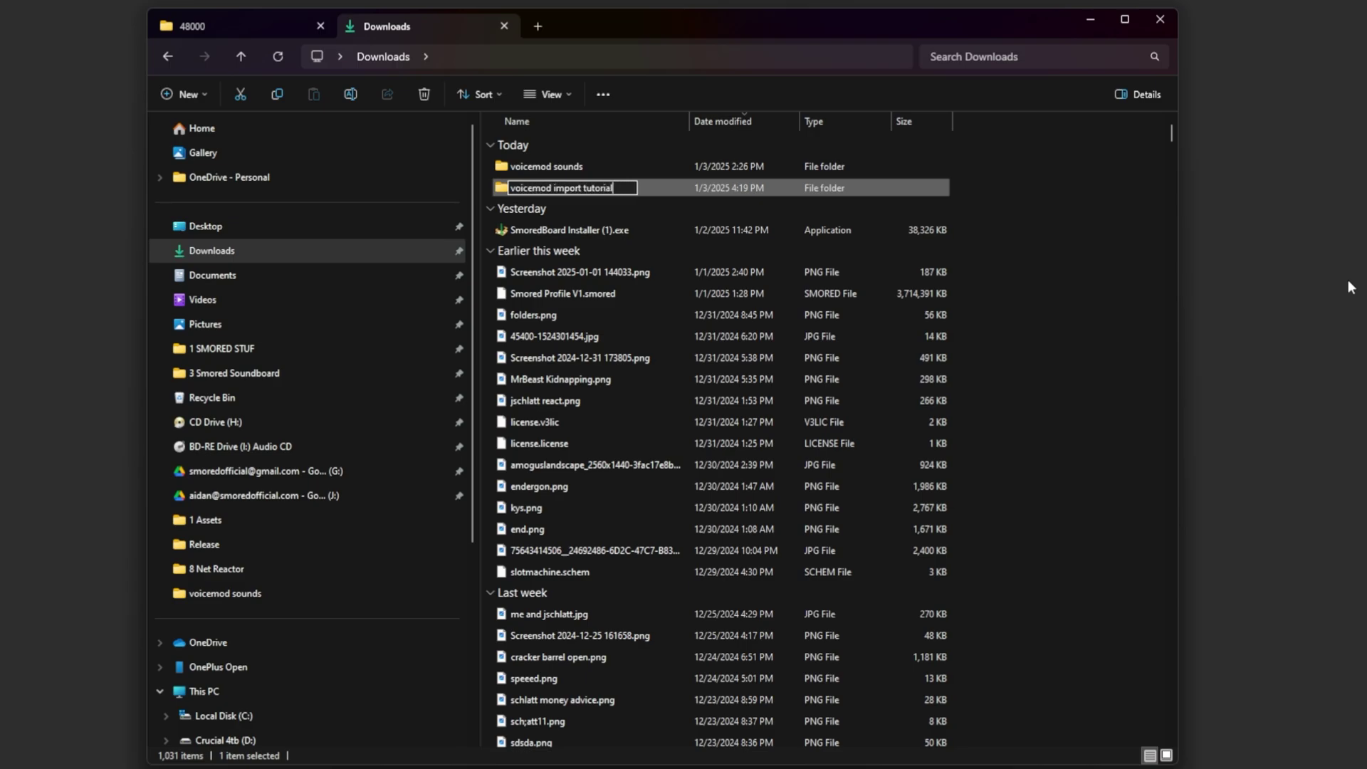
key("Return")
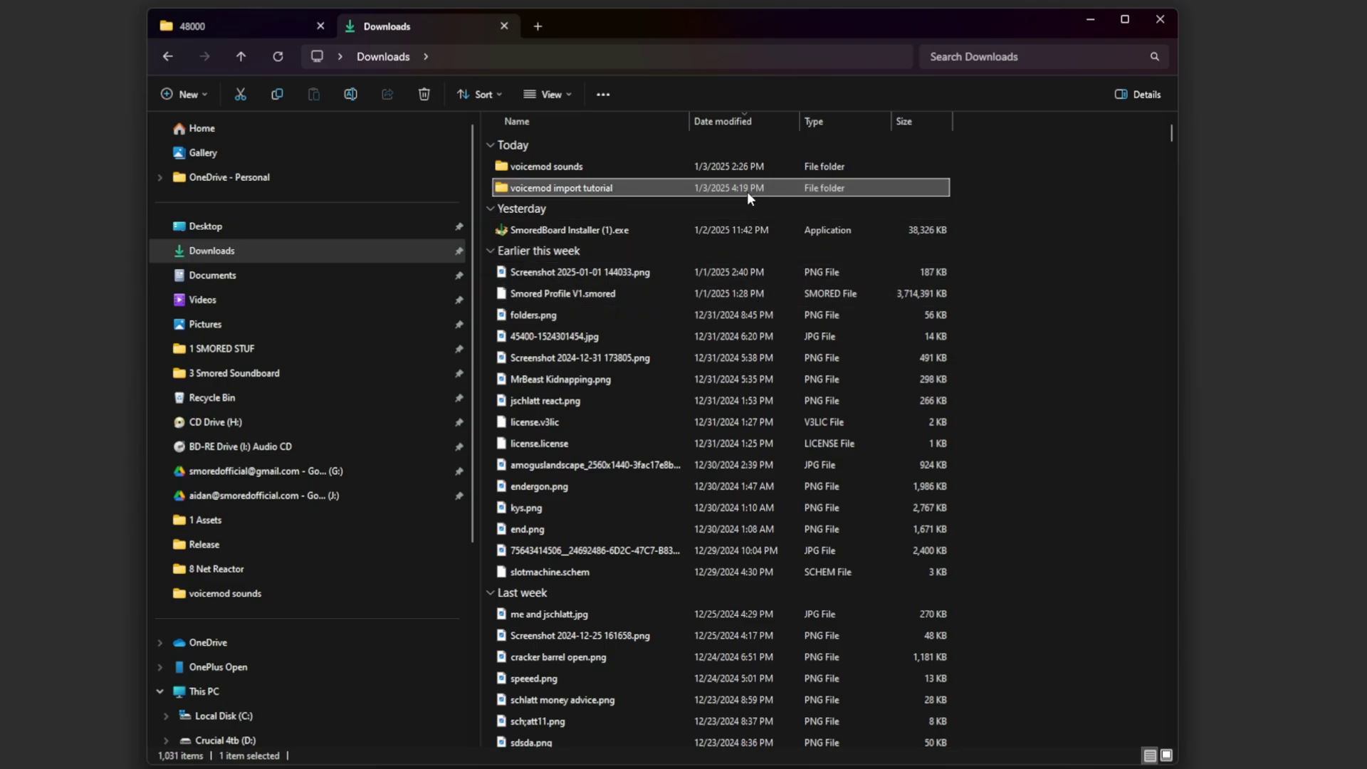
- Copy all the DAT files from the 48000 folder into the "voicemod import tutorial" folder
double_click(646, 188)
left_click(235, 29)
left_click(776, 395)
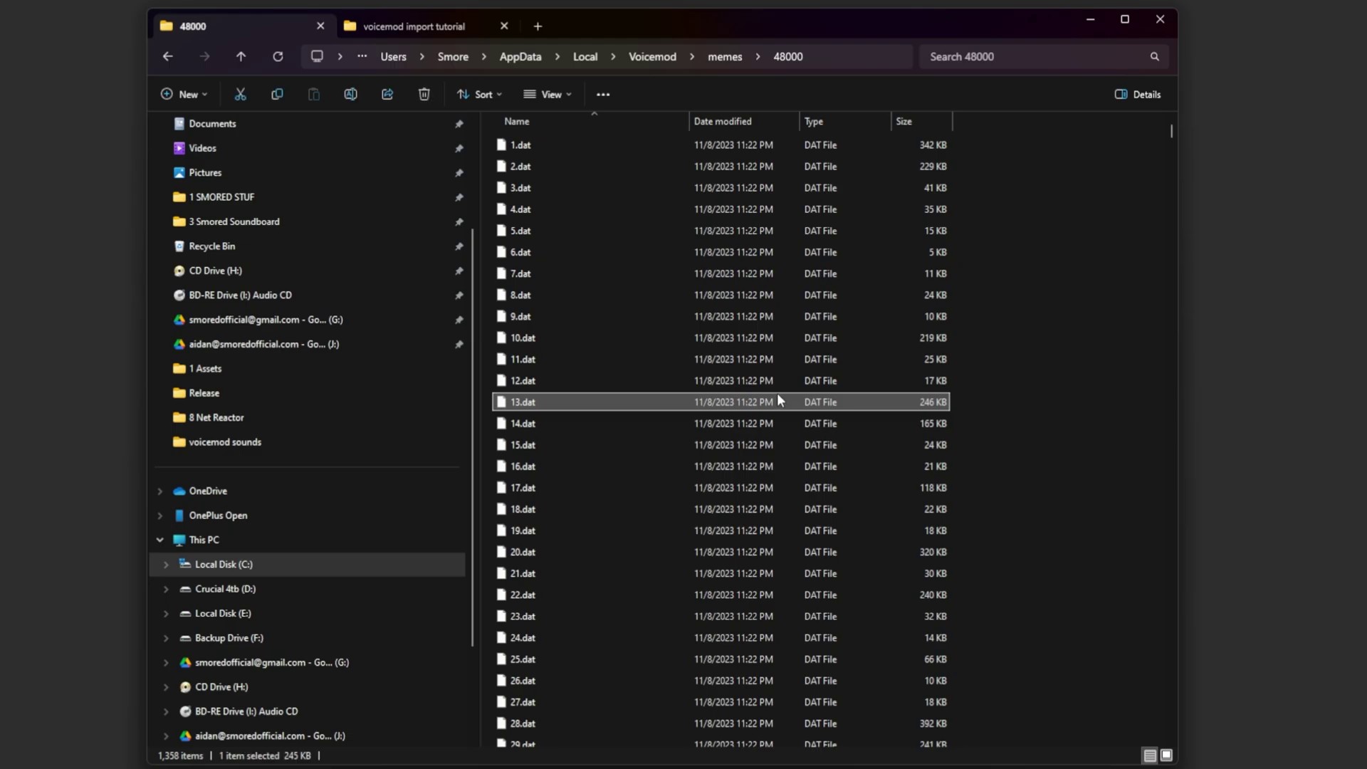
key("ctrl+a")
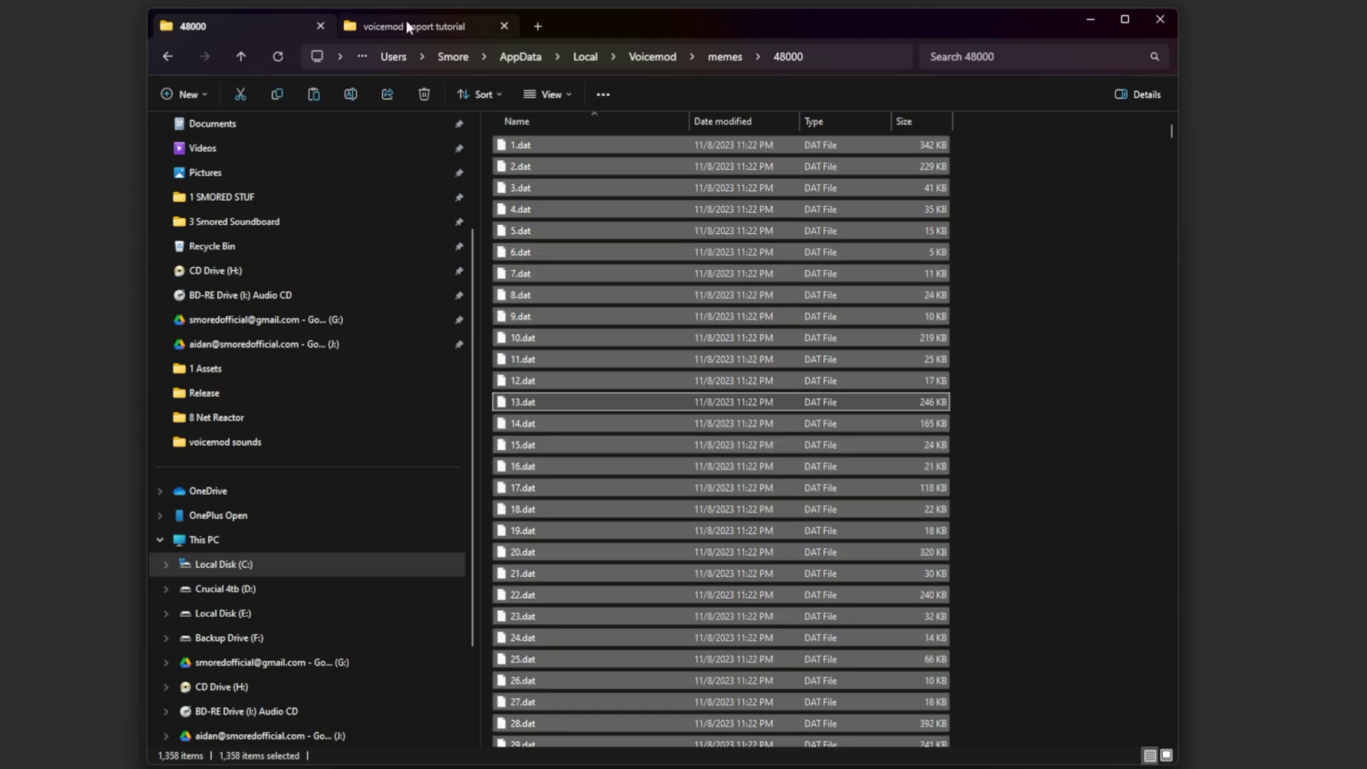
left_click(406, 21)
key("ctrl+v")
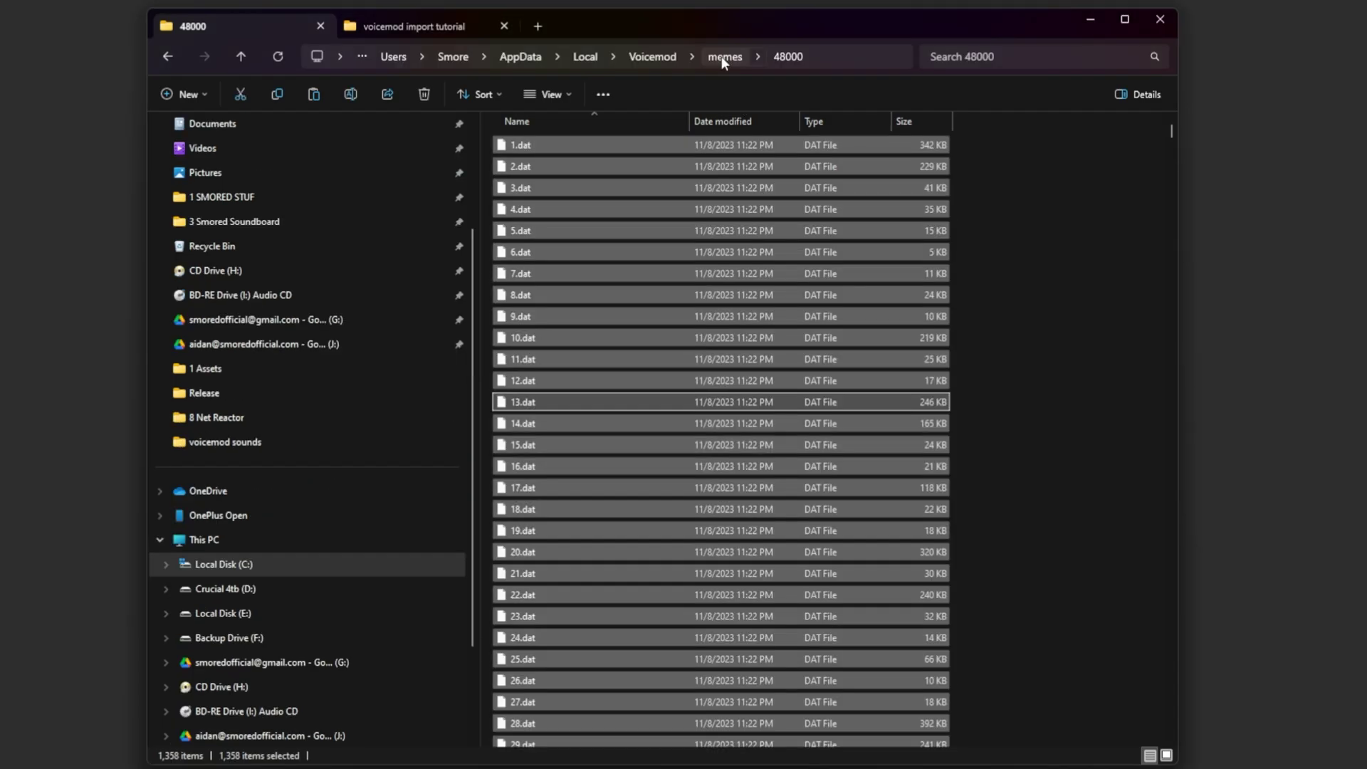
- Copy all the images in Voicemod's memes\icon folder to the clipboard and return to the "voicemod import tutorial" folder
left_click(721, 57)
double_click(538, 166)
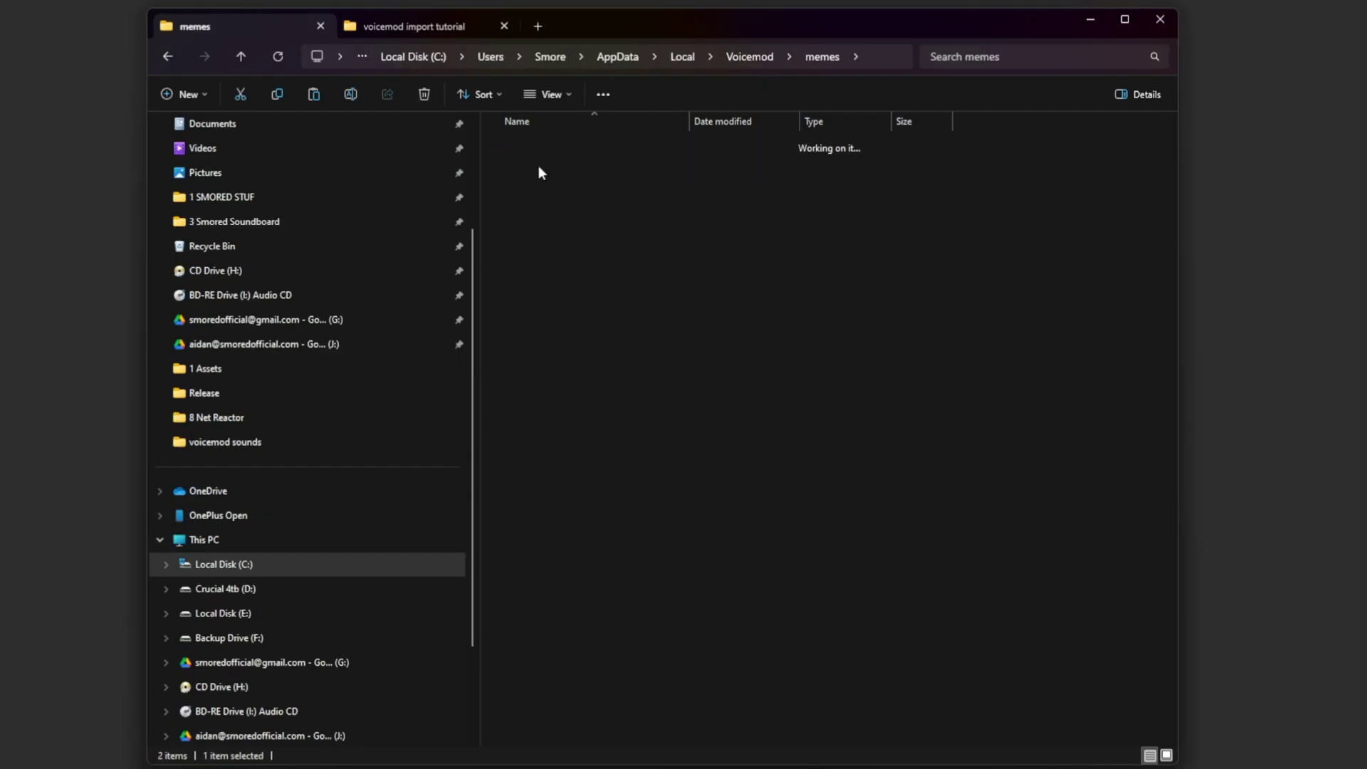
key("ctrl+a")
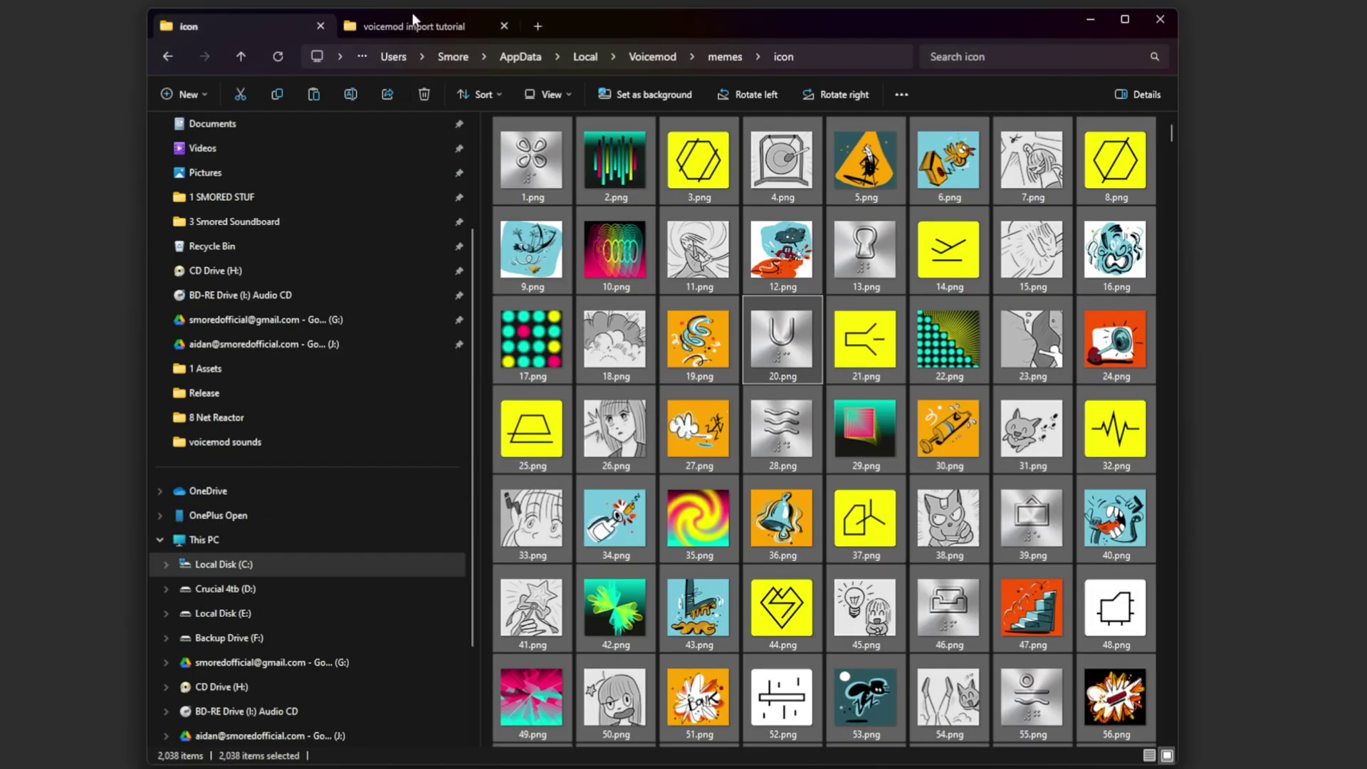
left_click(413, 22)
- Create a subfolder named "images" in the "voicemod import tutorial" folder
left_click(1011, 311)
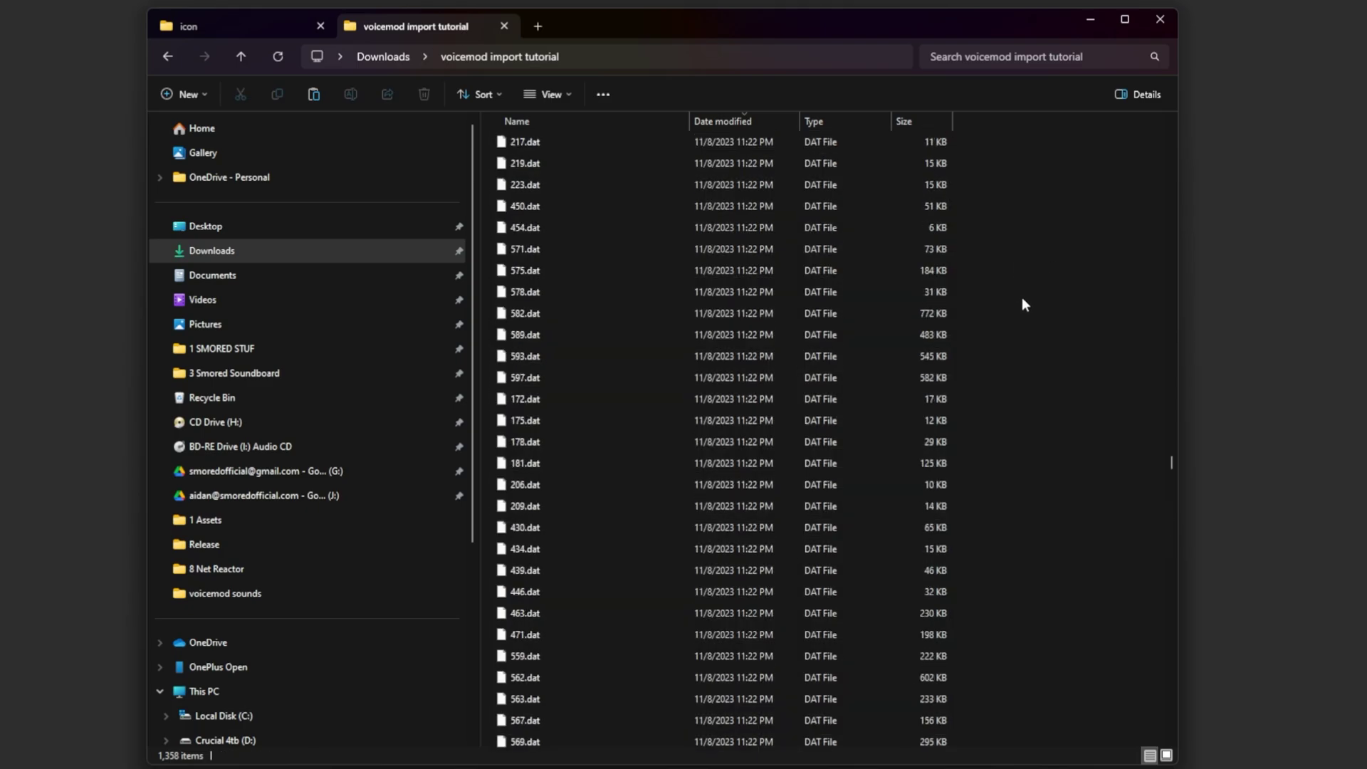
left_click_drag(1171, 462, 1172, 128)
right_click(1108, 182)
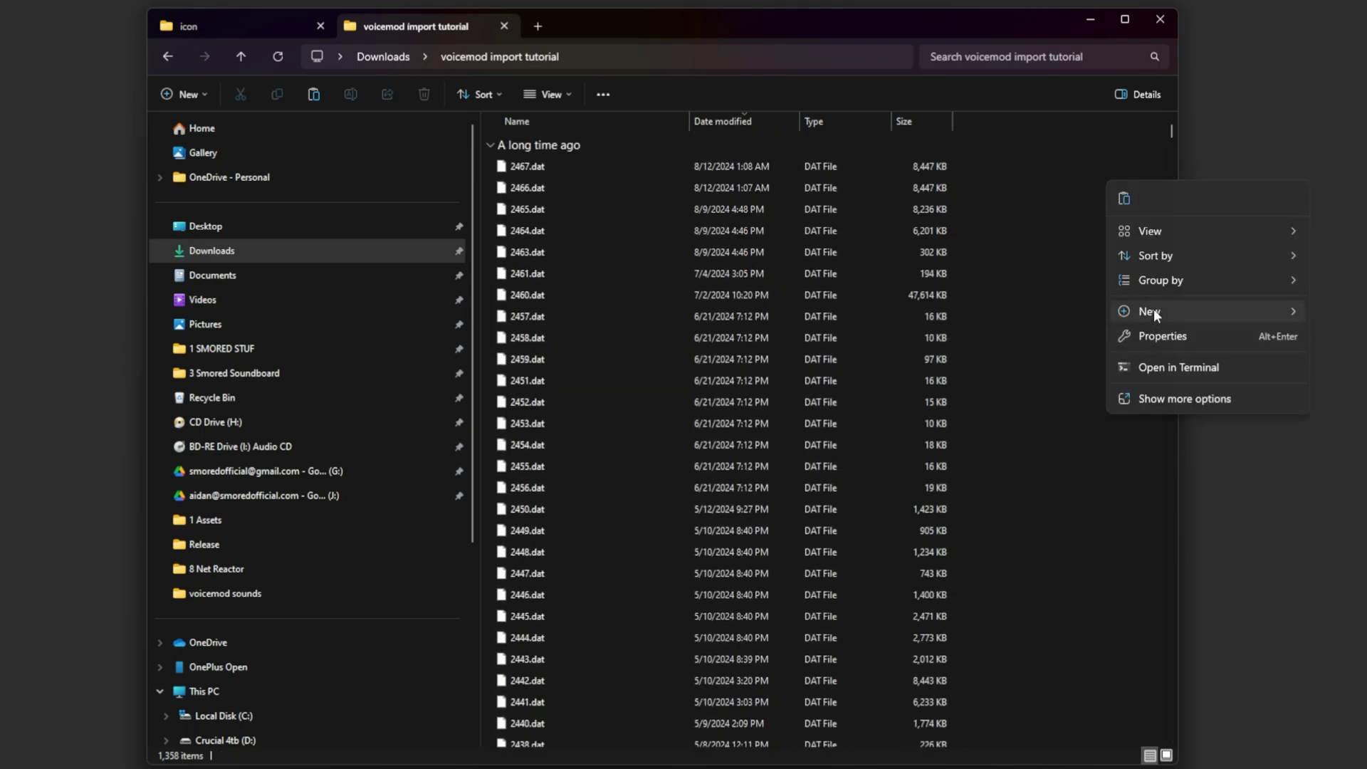
mouse_move(1153, 310)
left_click(1344, 306)
type("im")
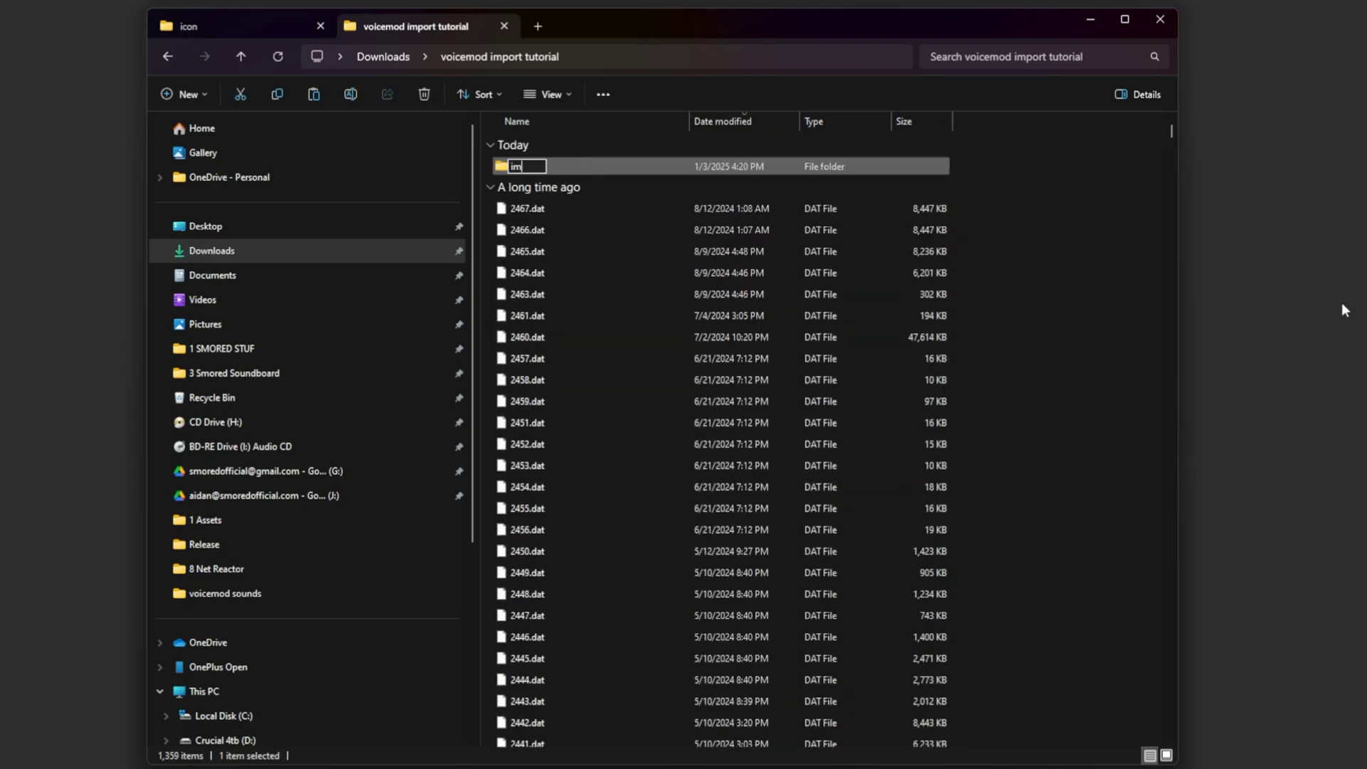
type("ages")
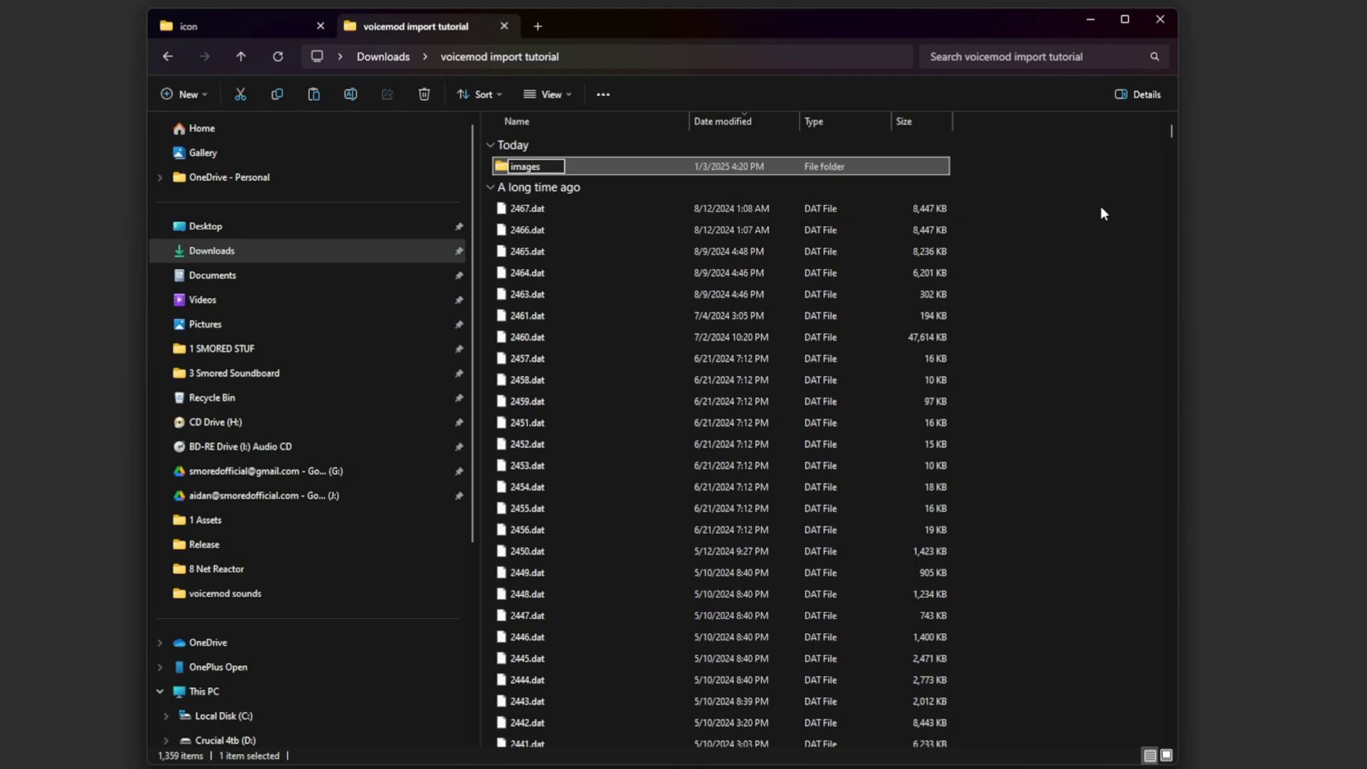
left_click(1103, 213)
- Paste the copied icon images into the "images" subfolder
double_click(605, 169)
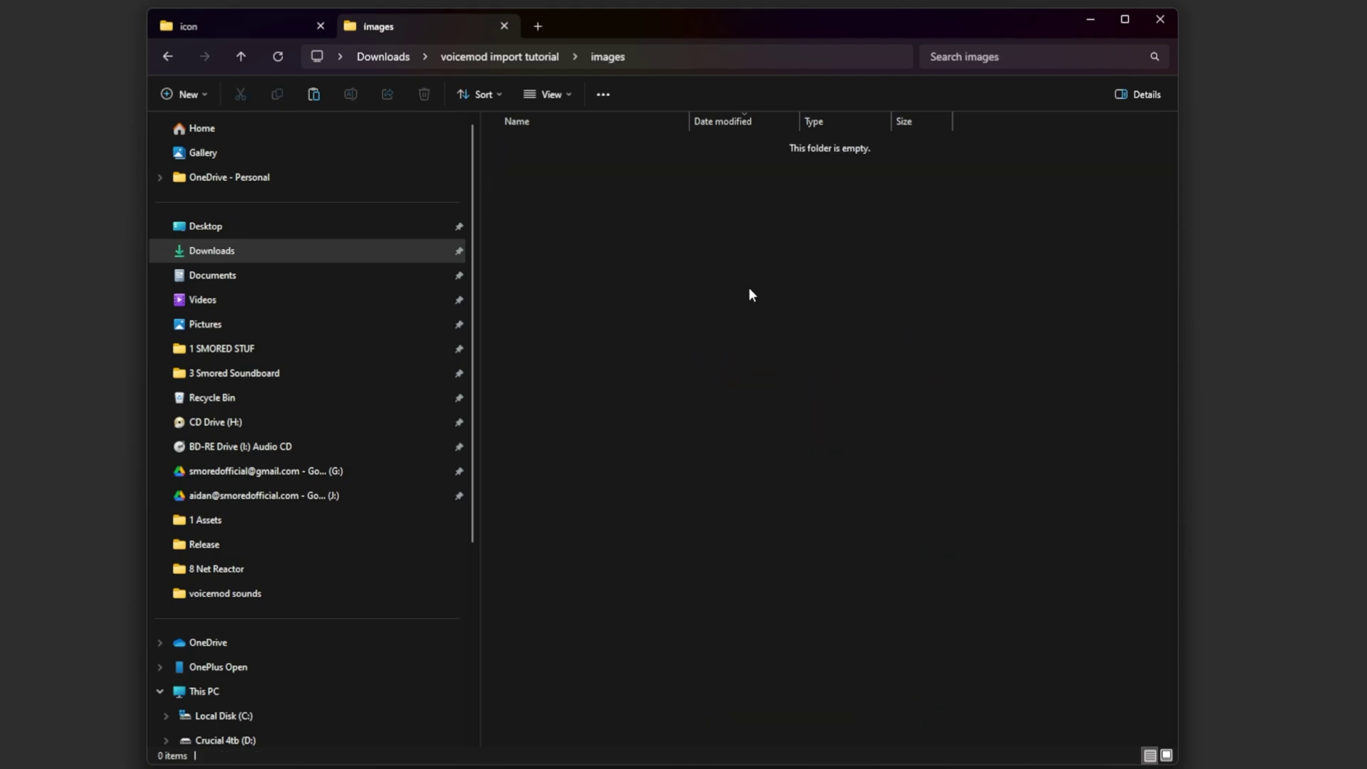
key("ctrl+v")
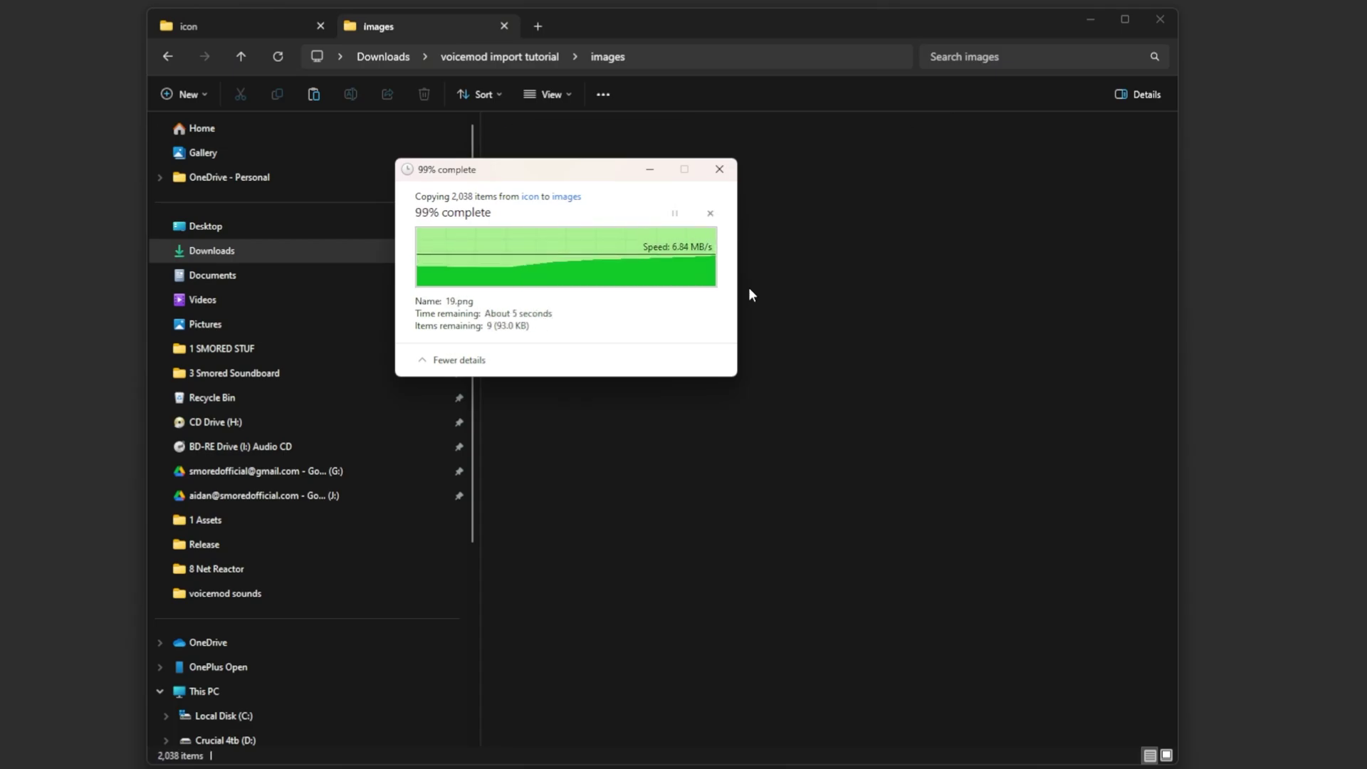
- Switch to SmoredBoard, go to the empty first profile and open the .dat to .mp3 converter for adding sounds
left_click(540, 59)
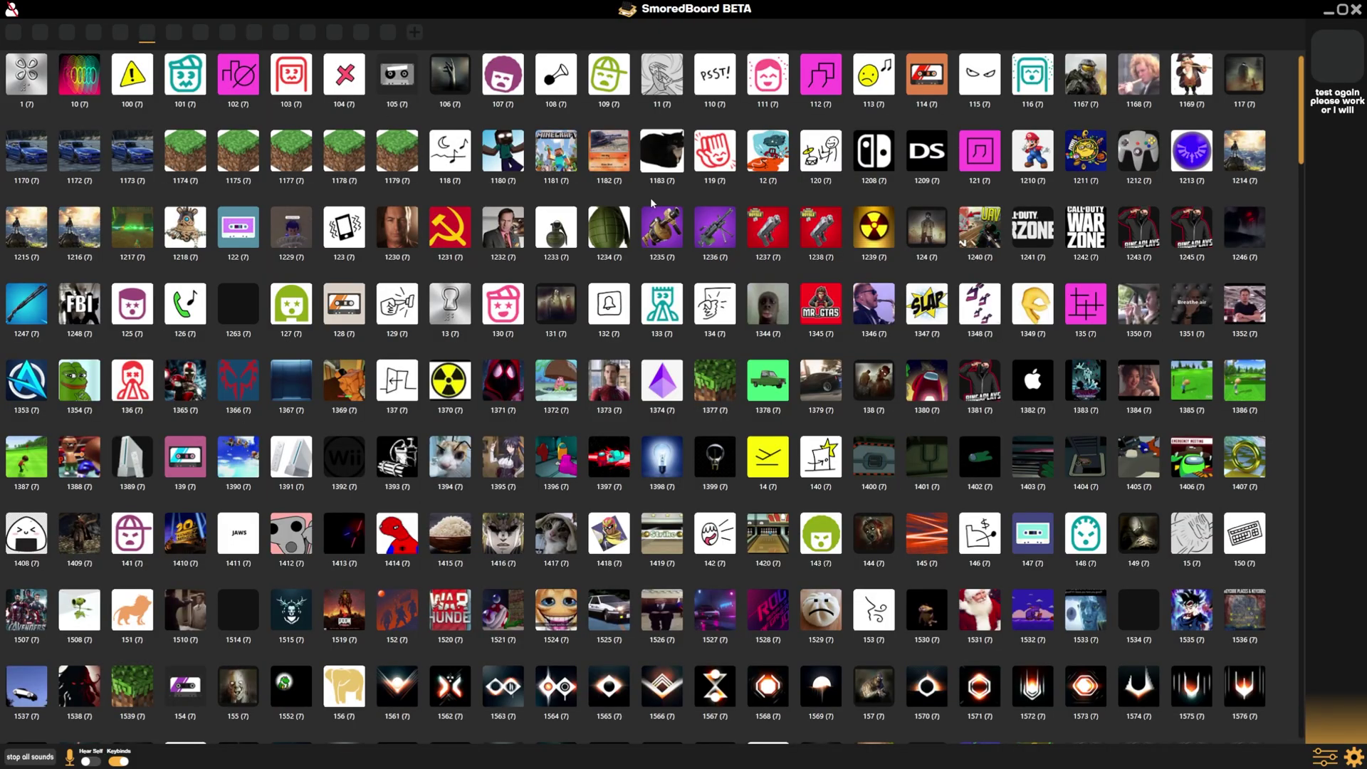
scroll(651, 198, "down", 10)
scroll(756, 236, "down", 15)
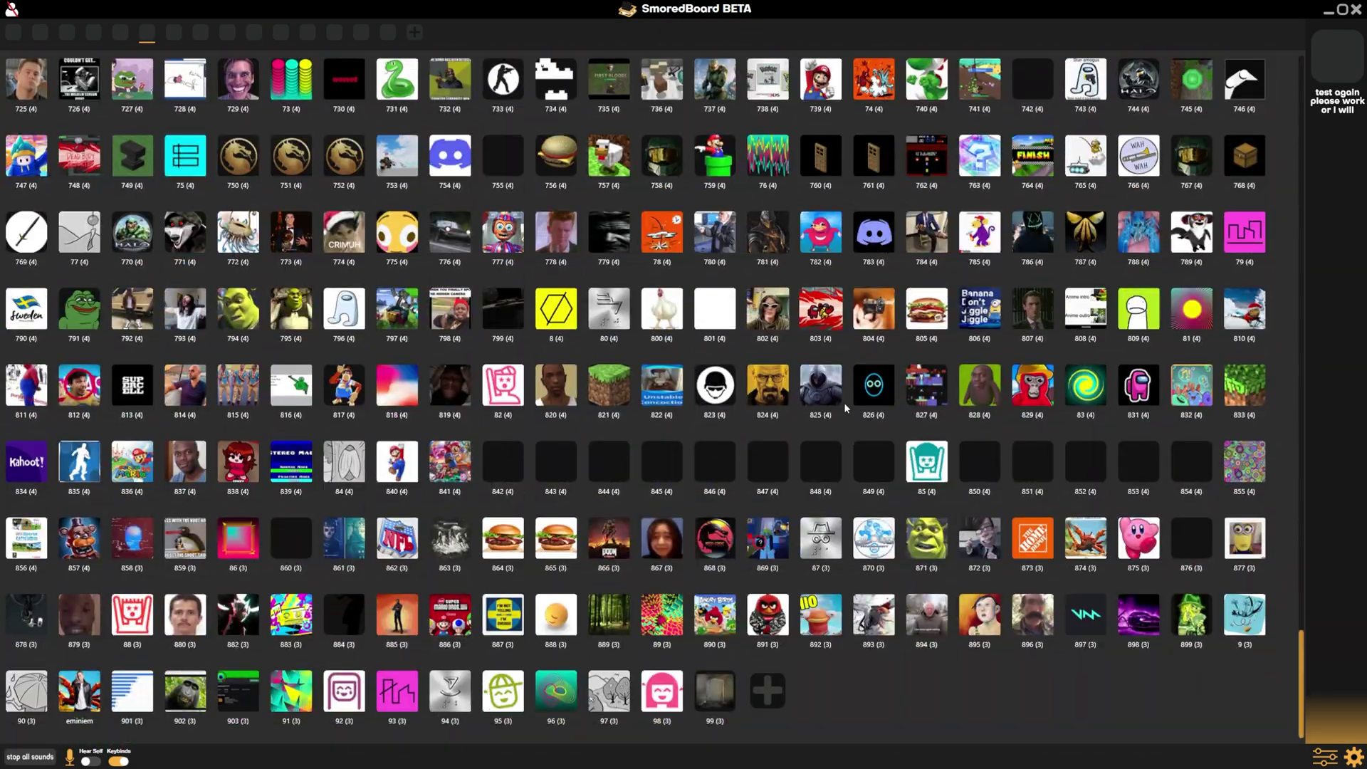
left_click(12, 32)
left_click(29, 74)
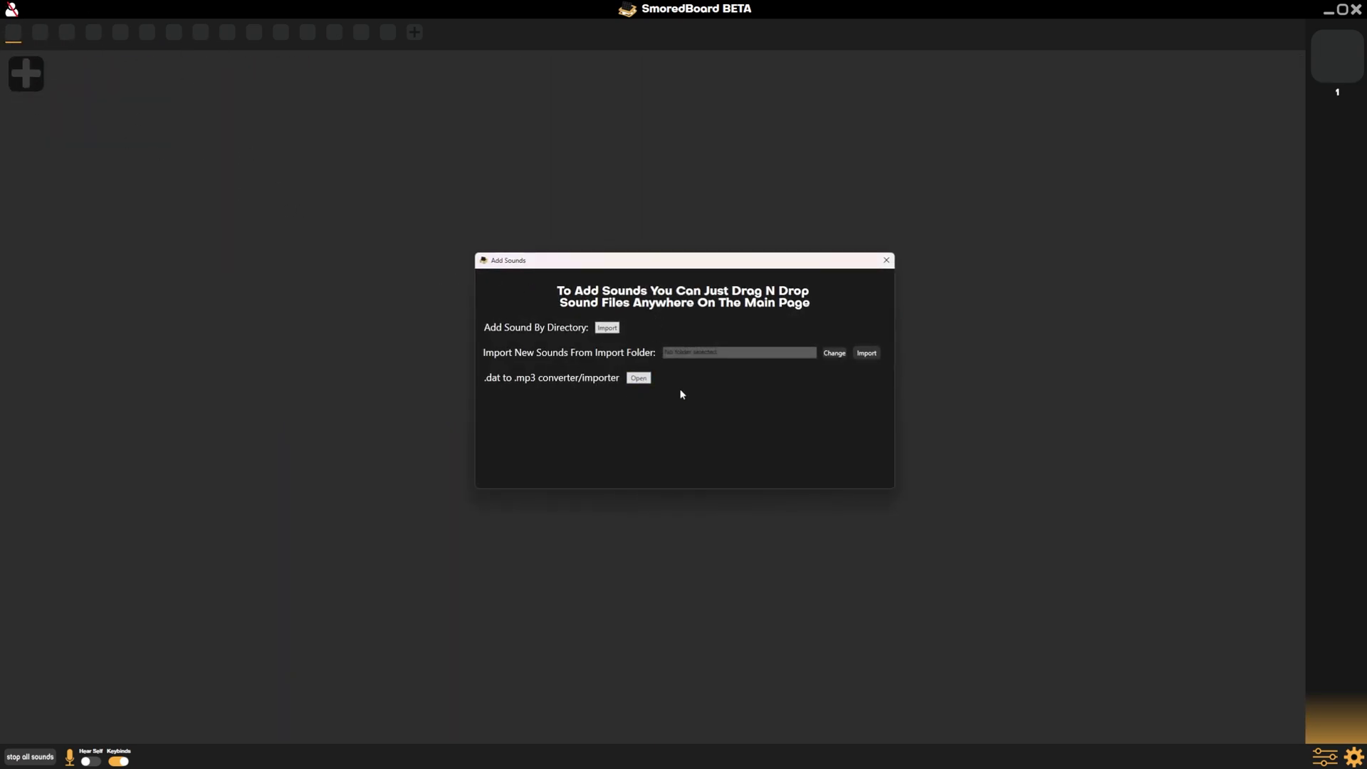
left_click(639, 379)
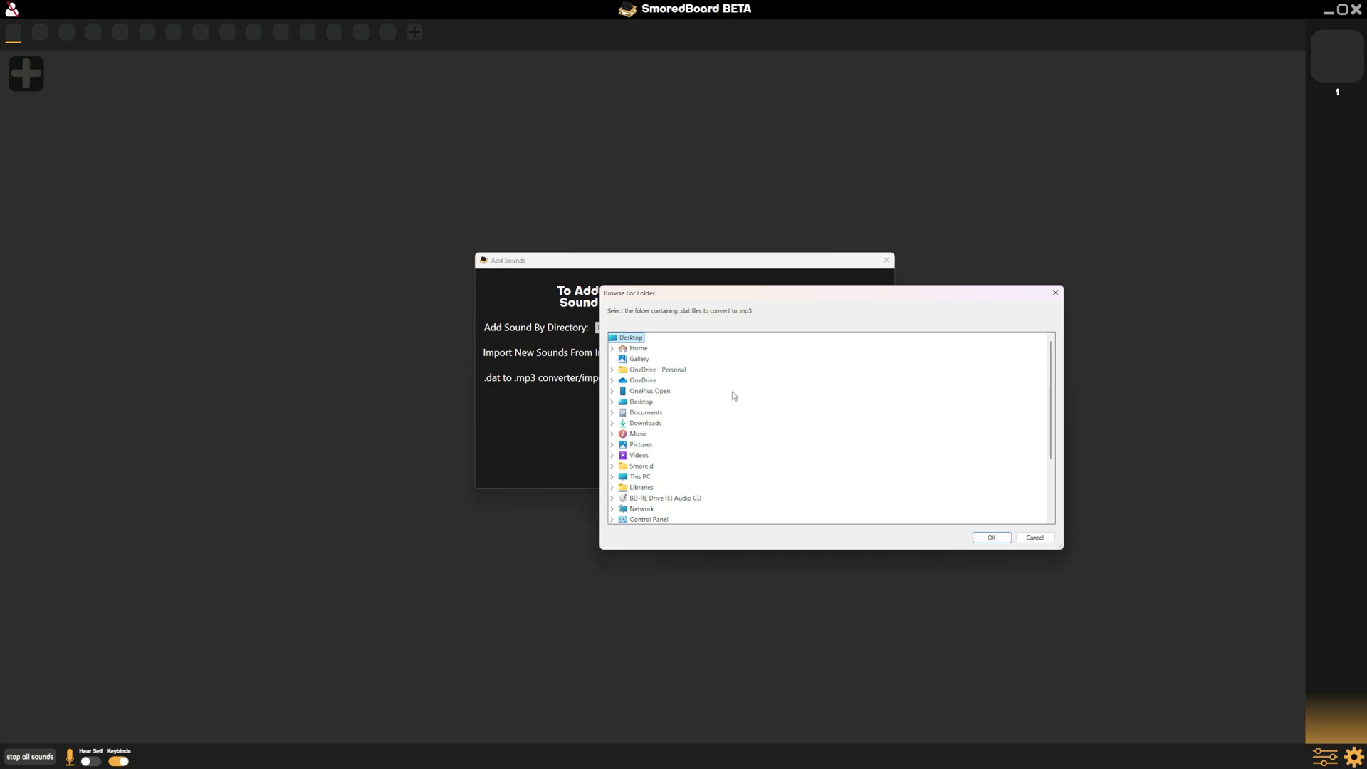
- Convert the .dat files in the "voicemod import tutorial" folder inside Downloads to .mp3
left_click(611, 425)
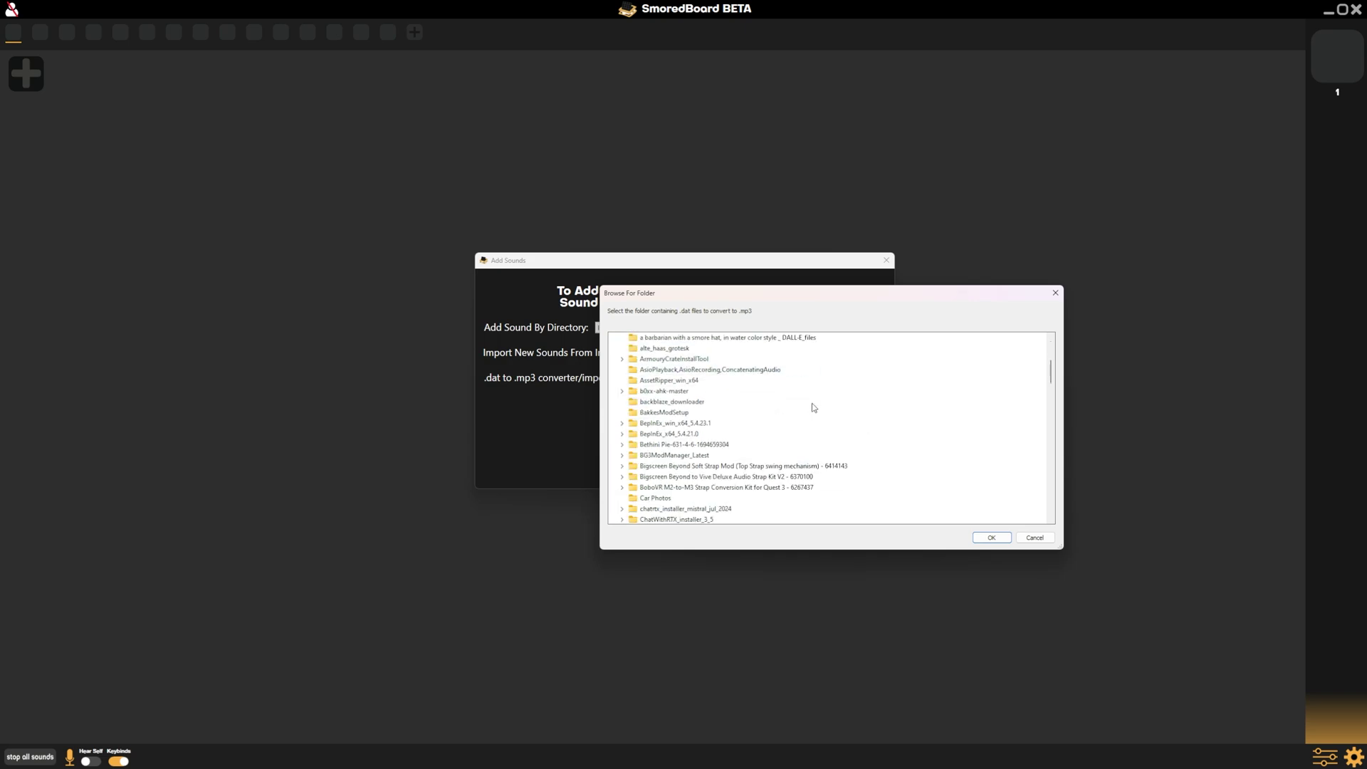
scroll(724, 429, "down", 15)
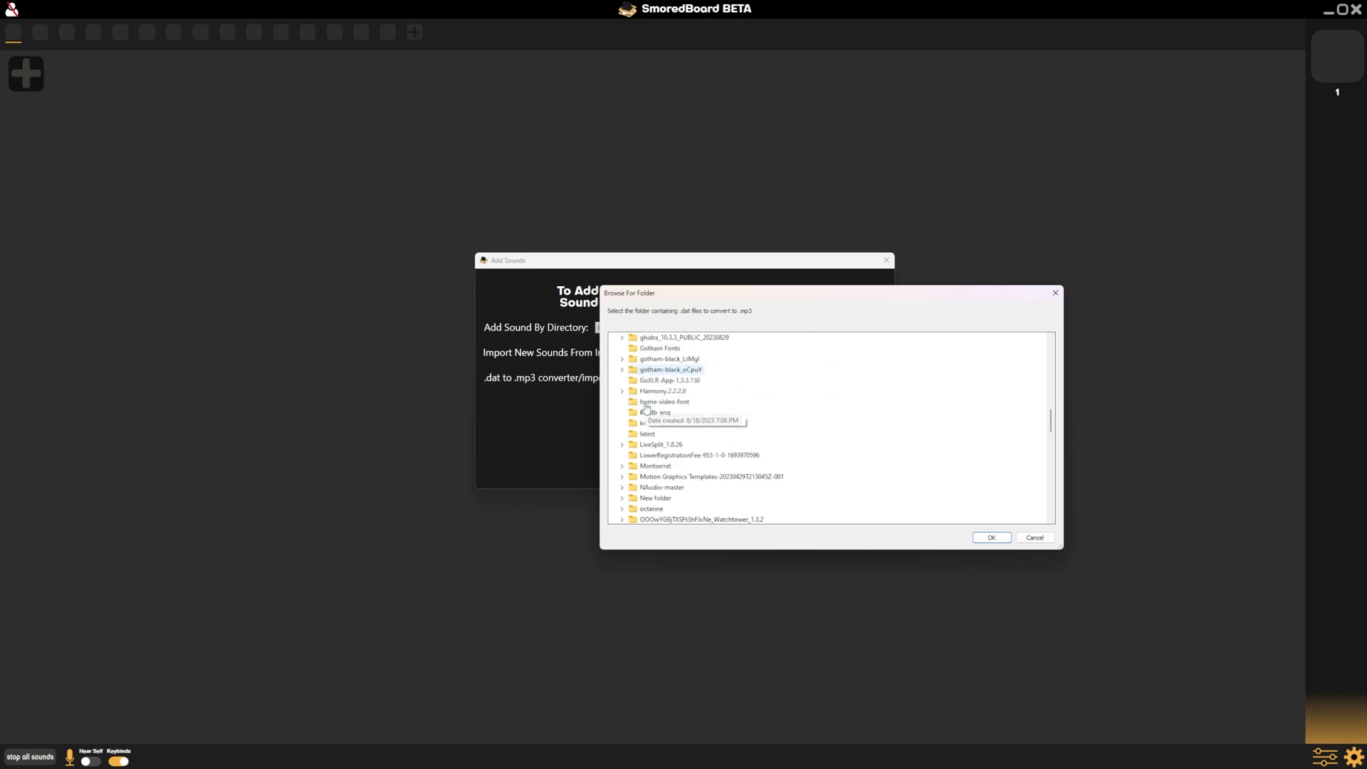
scroll(724, 429, "down", 5)
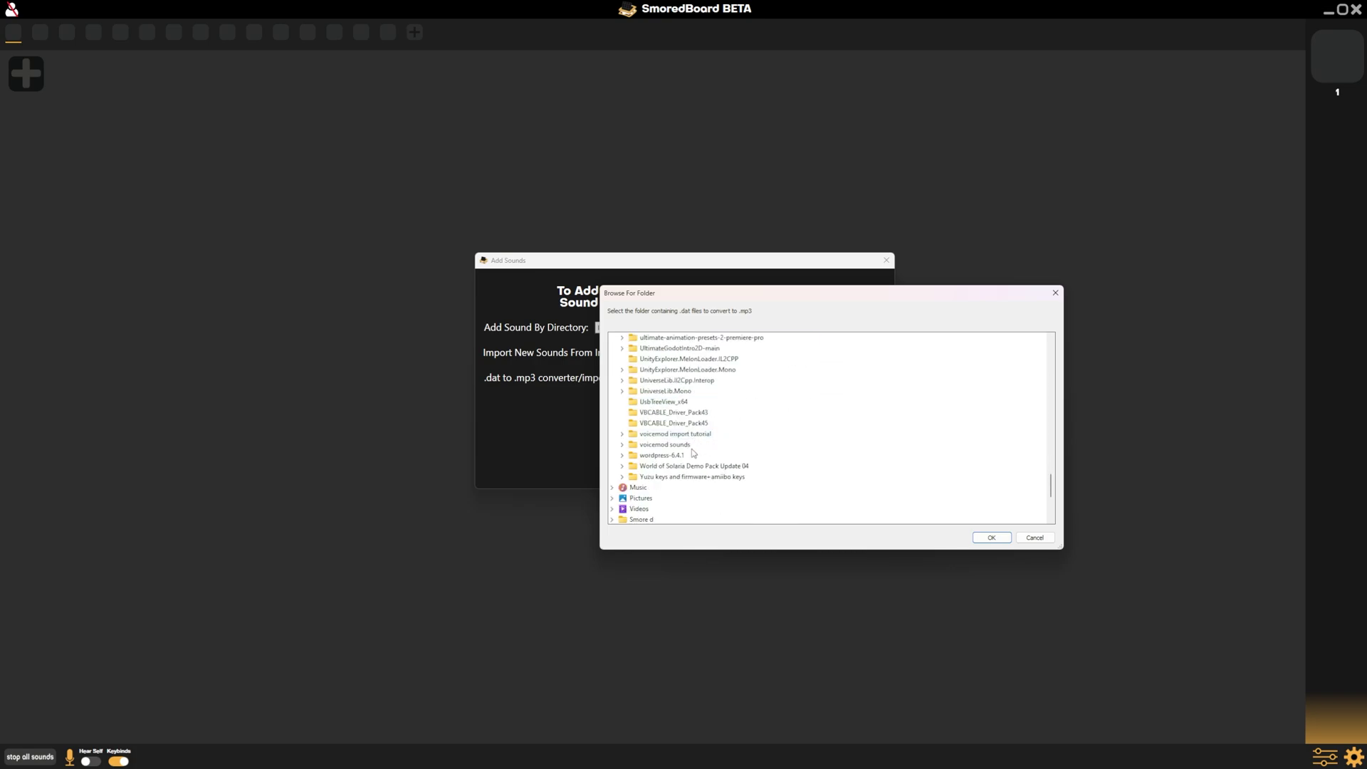
left_click(684, 435)
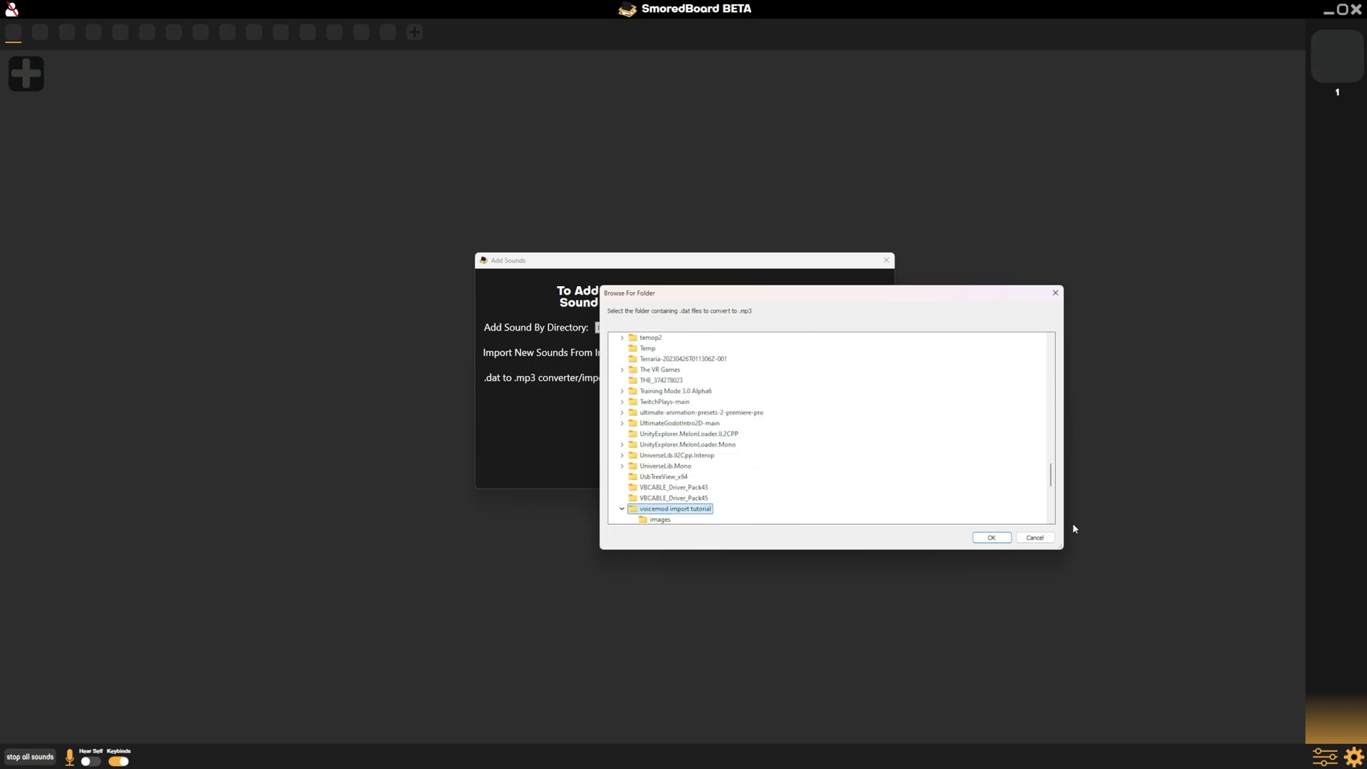
left_click(1002, 541)
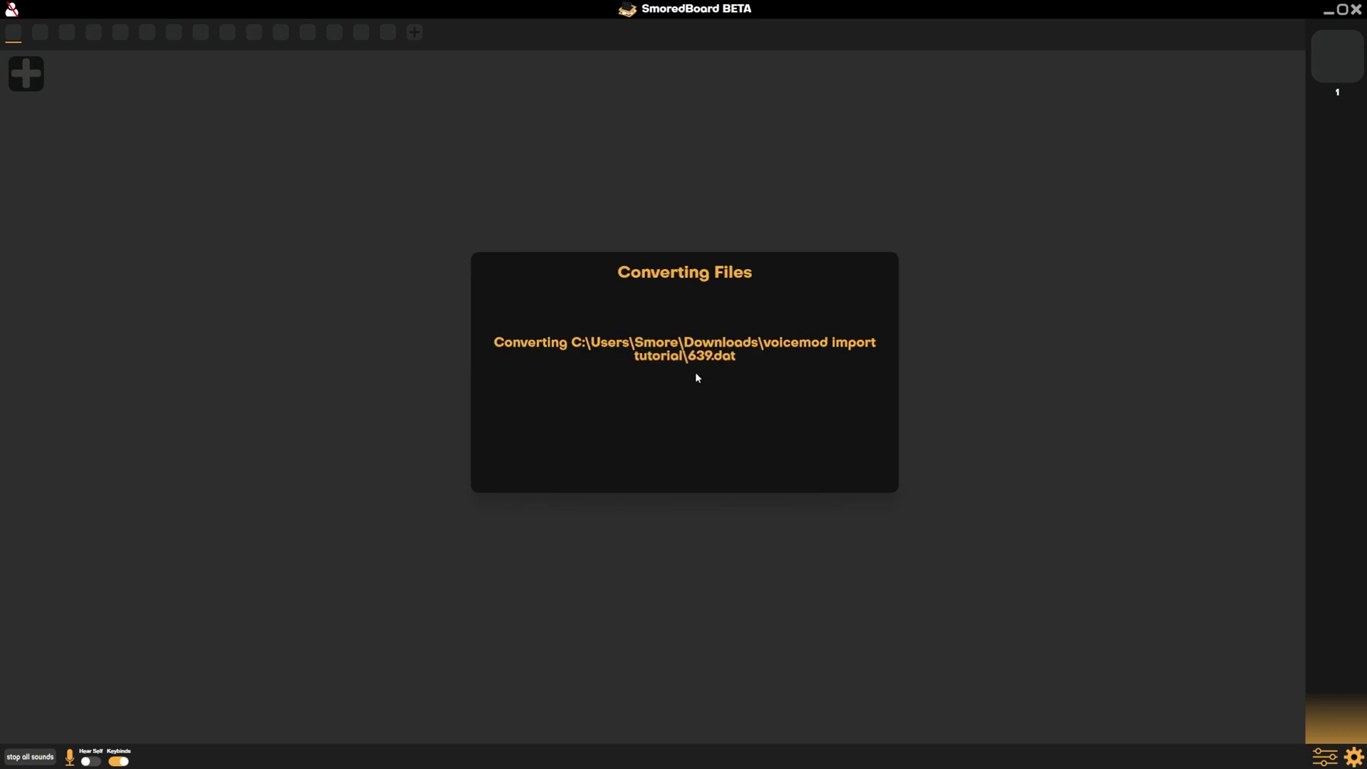
- Name the new profile "voicemod import tutorial", create it and close the Add Sounds window
left_click_drag(275, 178, 639, 364)
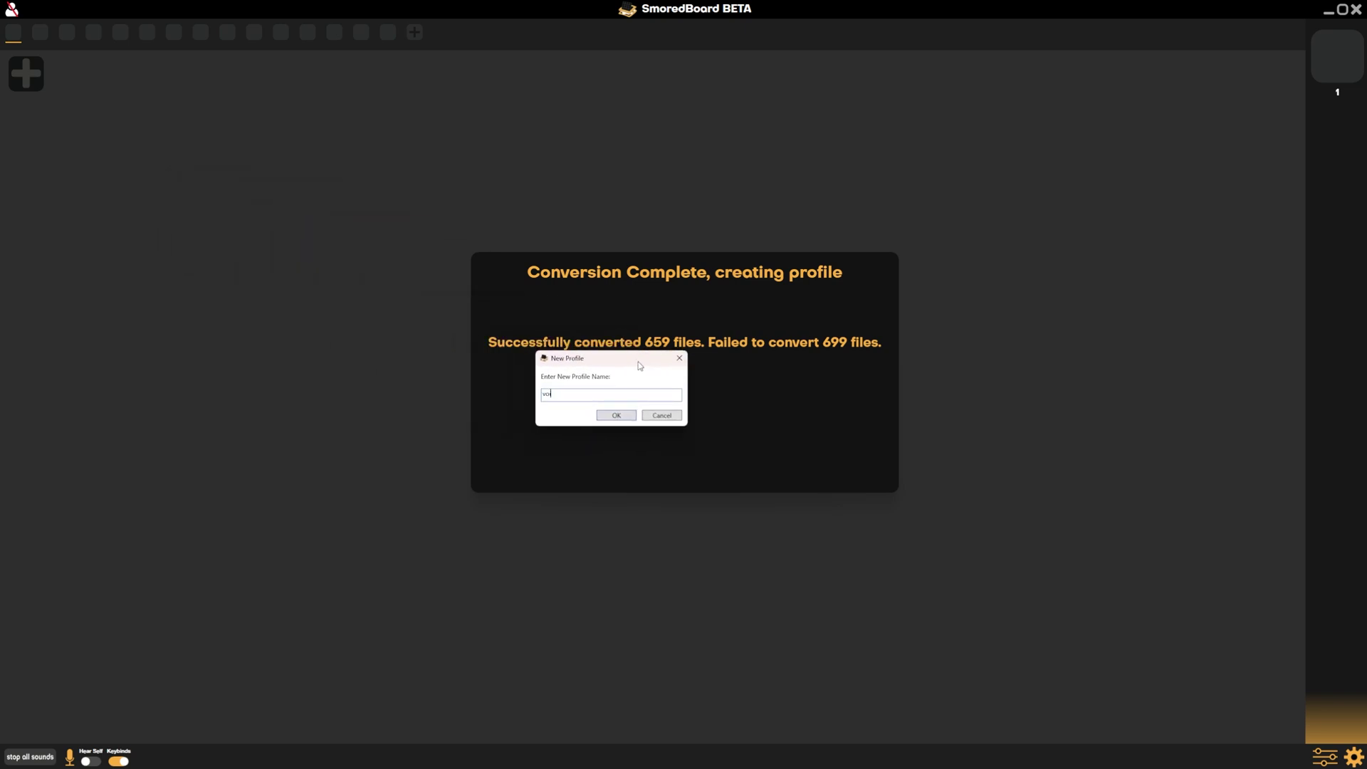
type("emod")
key("Return")
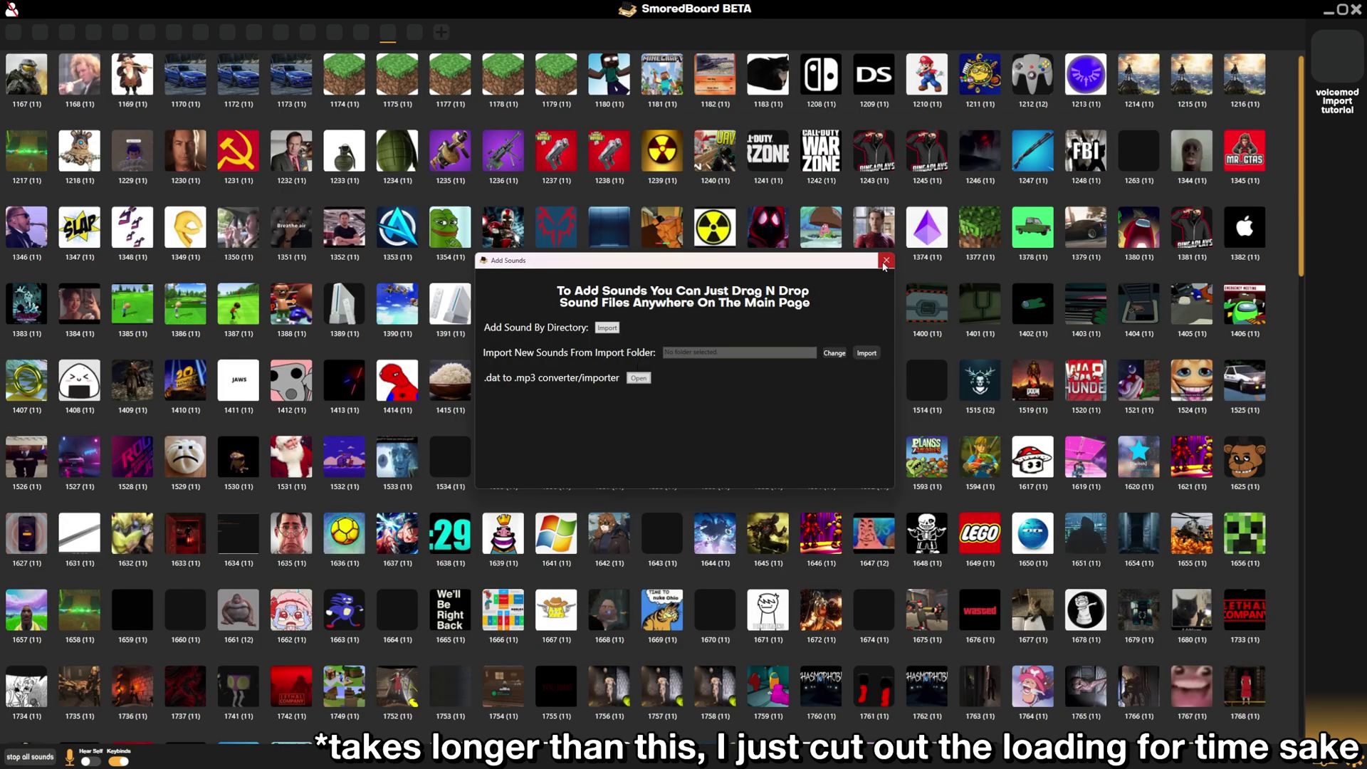
left_click(885, 261)
- Browse the imported Voicemod sounds and play several to check them, including 1235 (11), 1352 (11) and 1353 (11)
left_click(1055, 134)
scroll(973, 264, "down", 15)
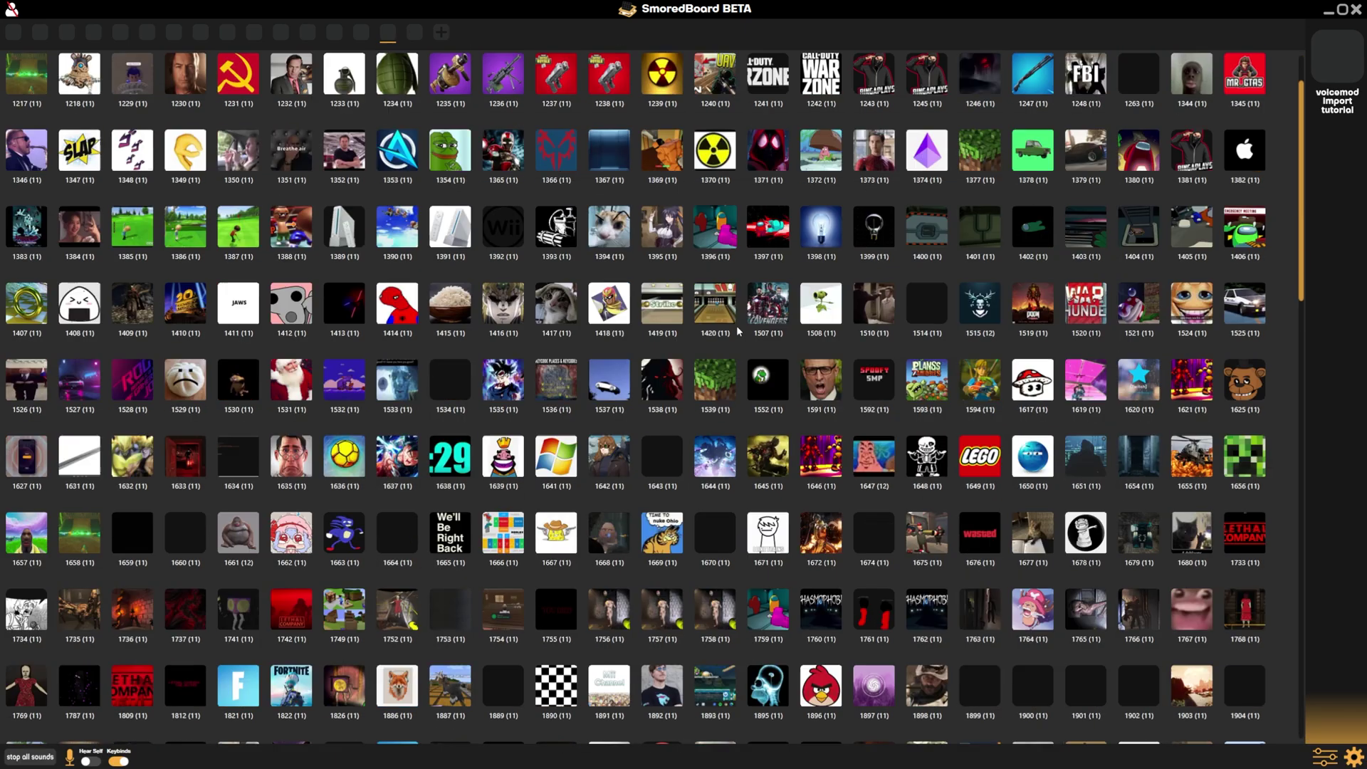
scroll(803, 443, "up", 15)
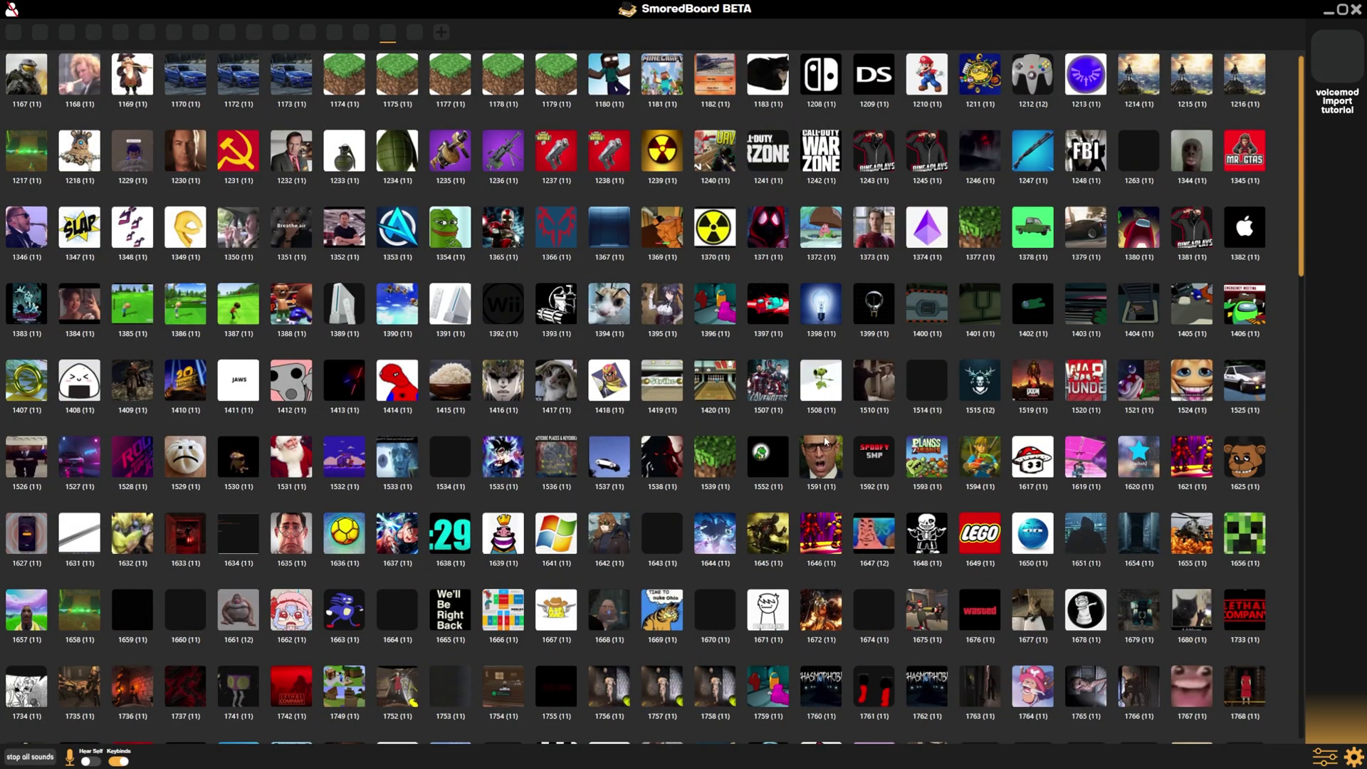
left_click(450, 158)
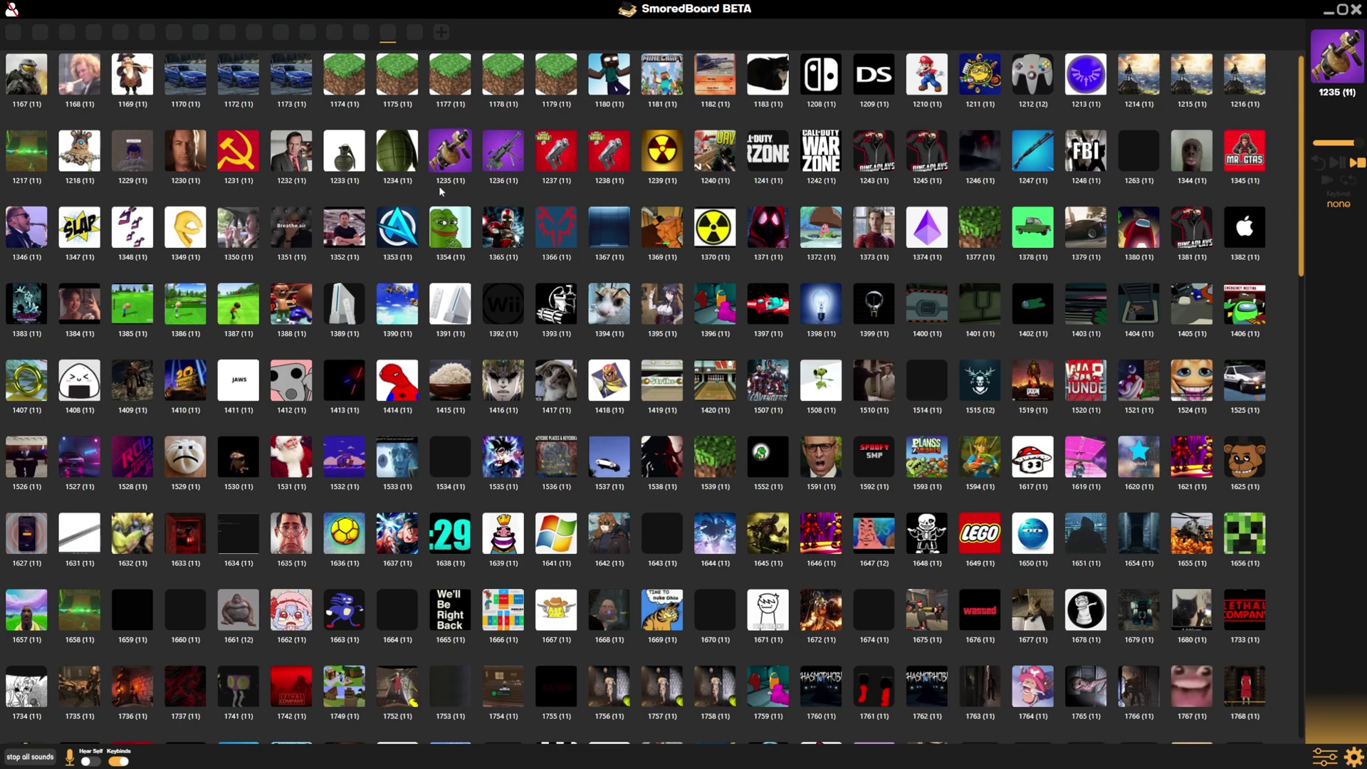
left_click(345, 229)
left_click(414, 234)
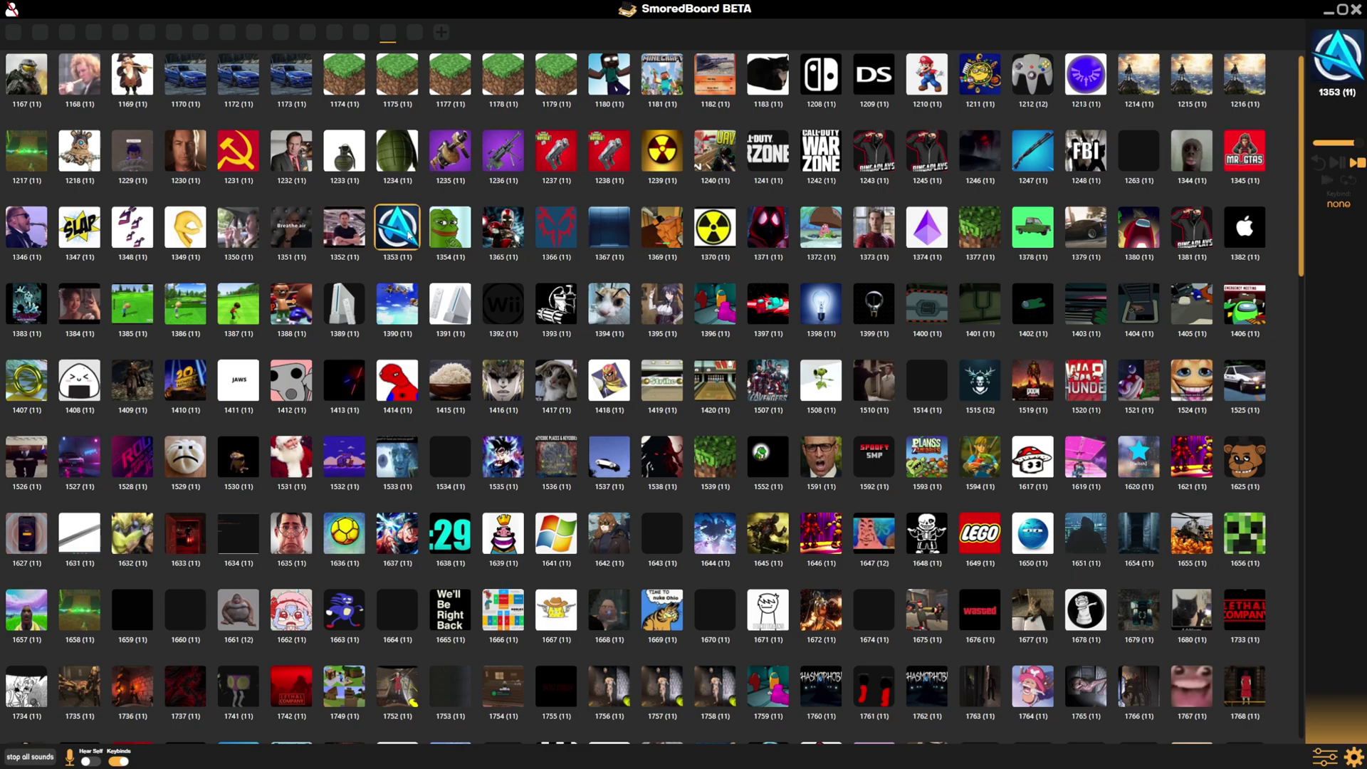
left_click(826, 441)
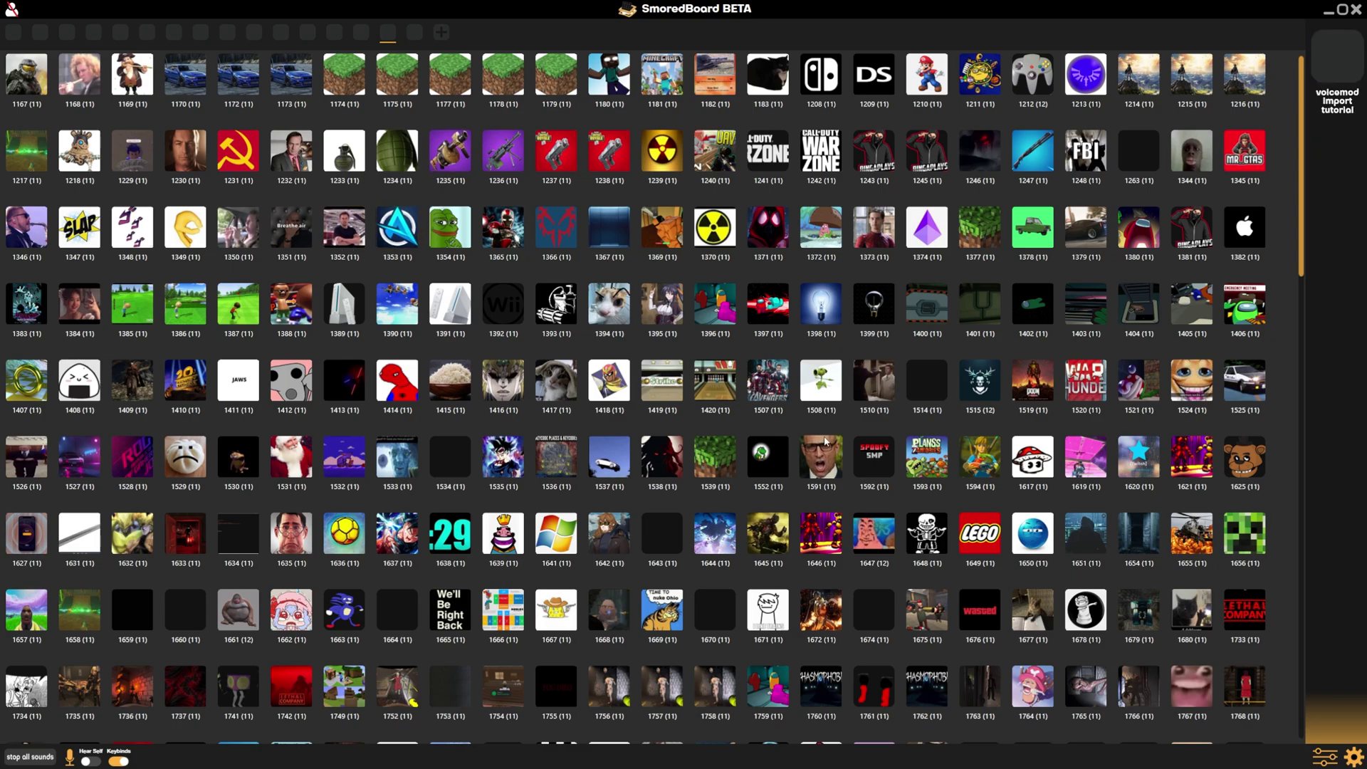
left_click(458, 155)
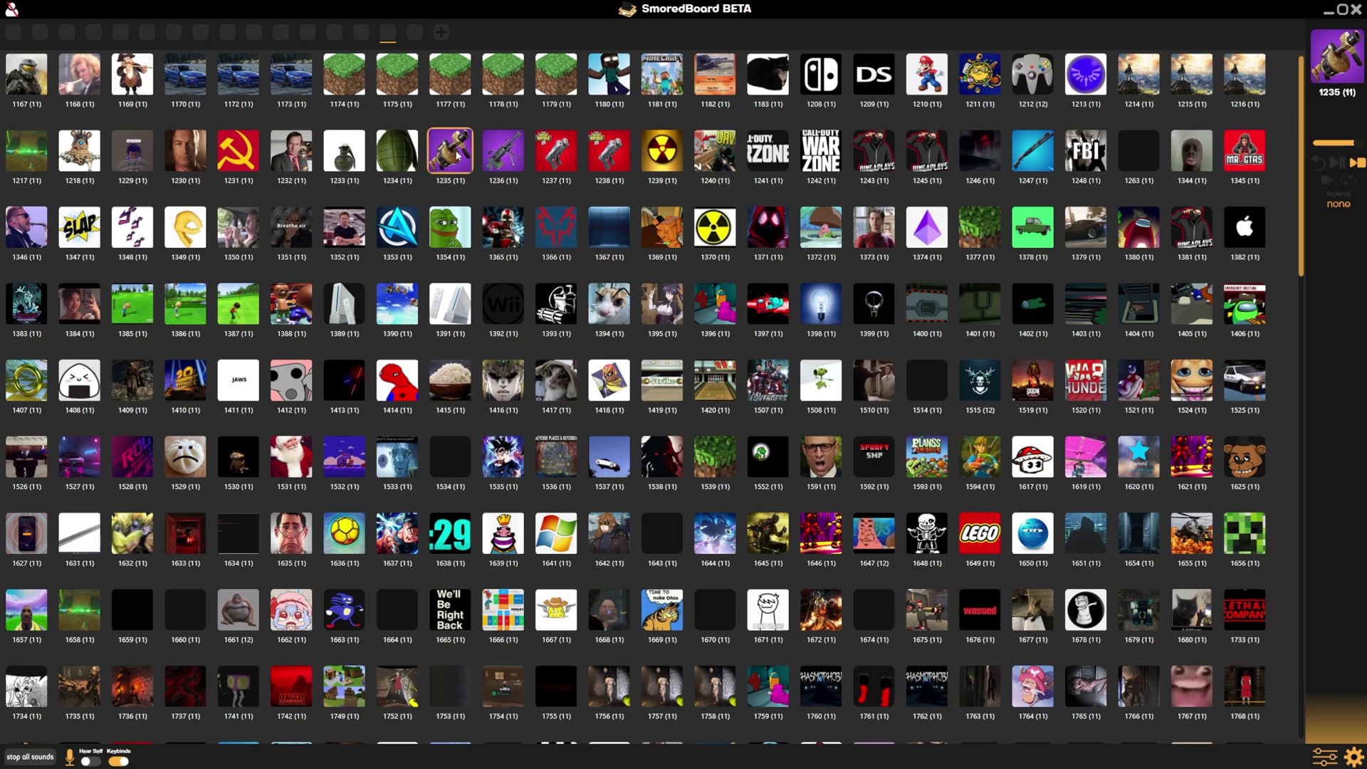
left_click(343, 227)
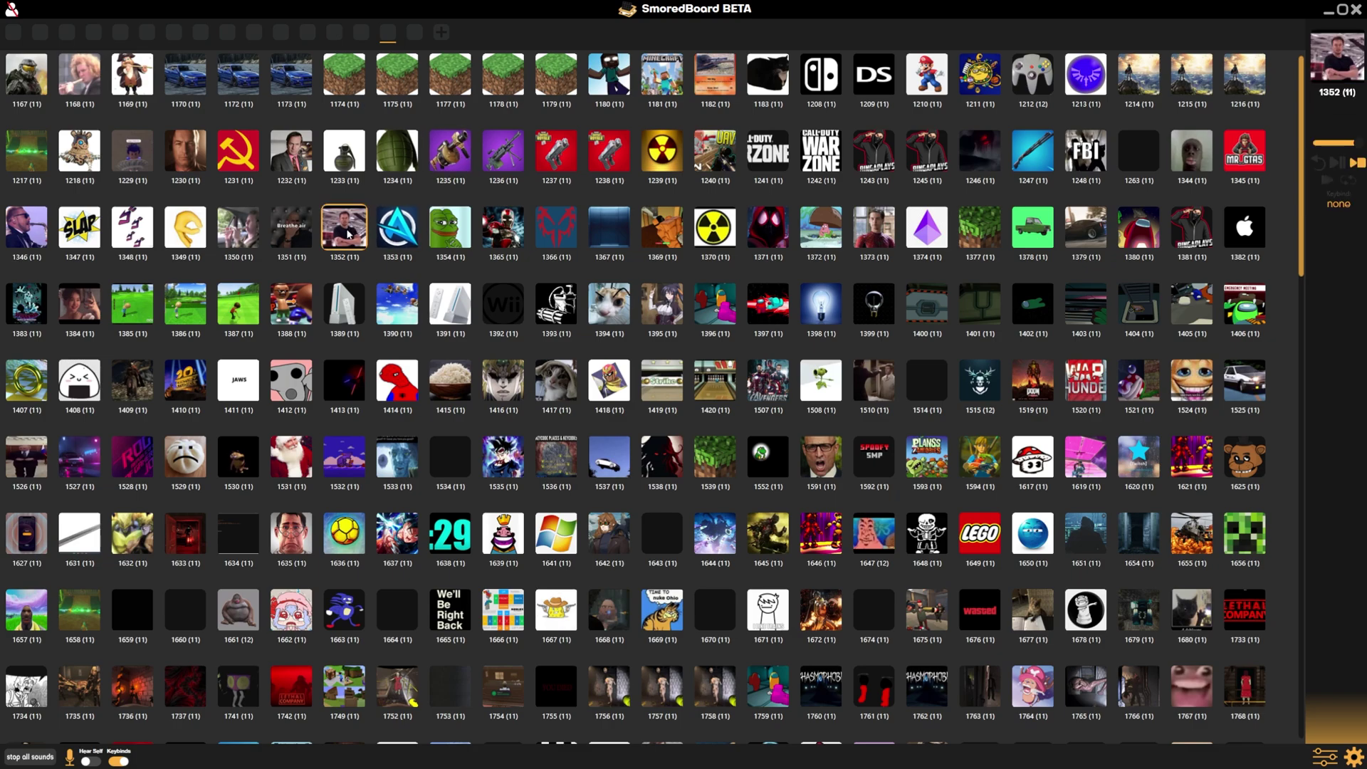
left_click(411, 234)
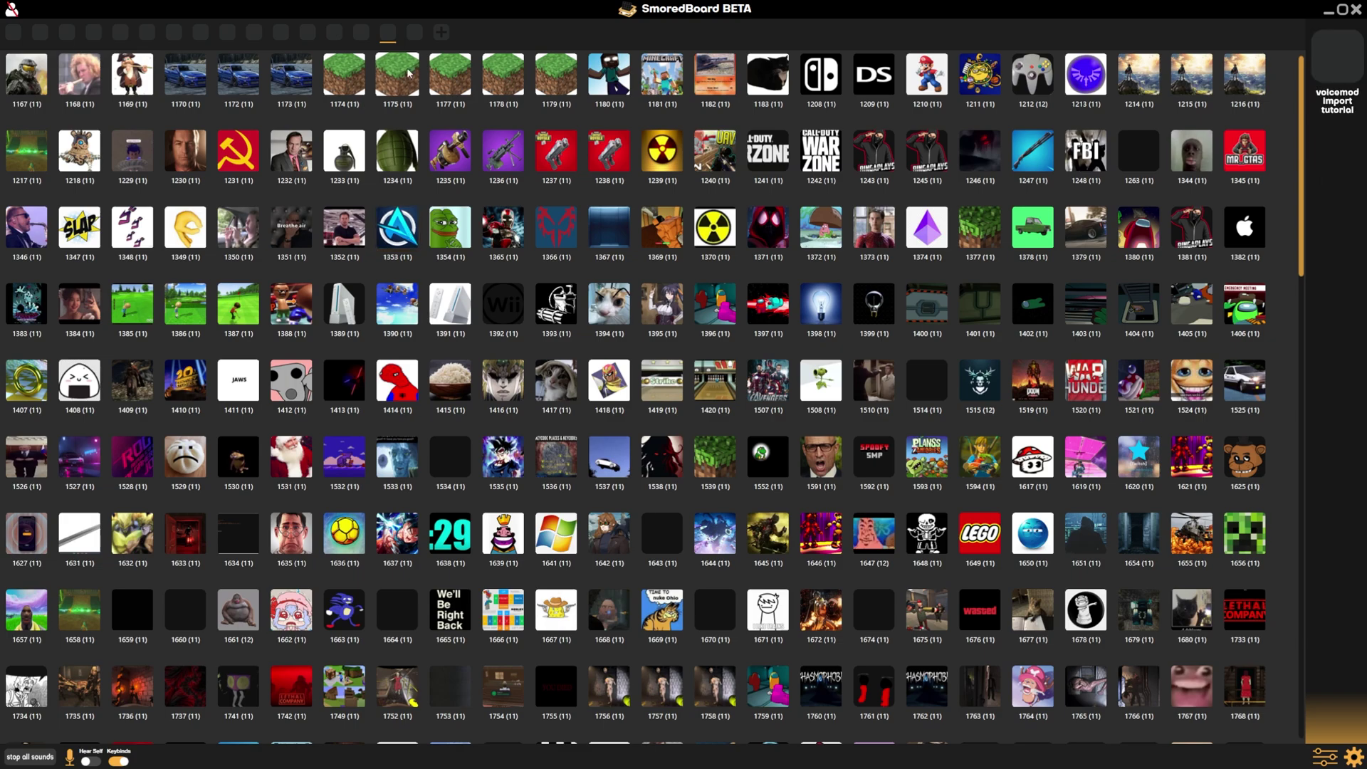
- Rename the sound 1371 (11) to "prowler theme" and select the renamed sound again to play it
left_click(767, 229)
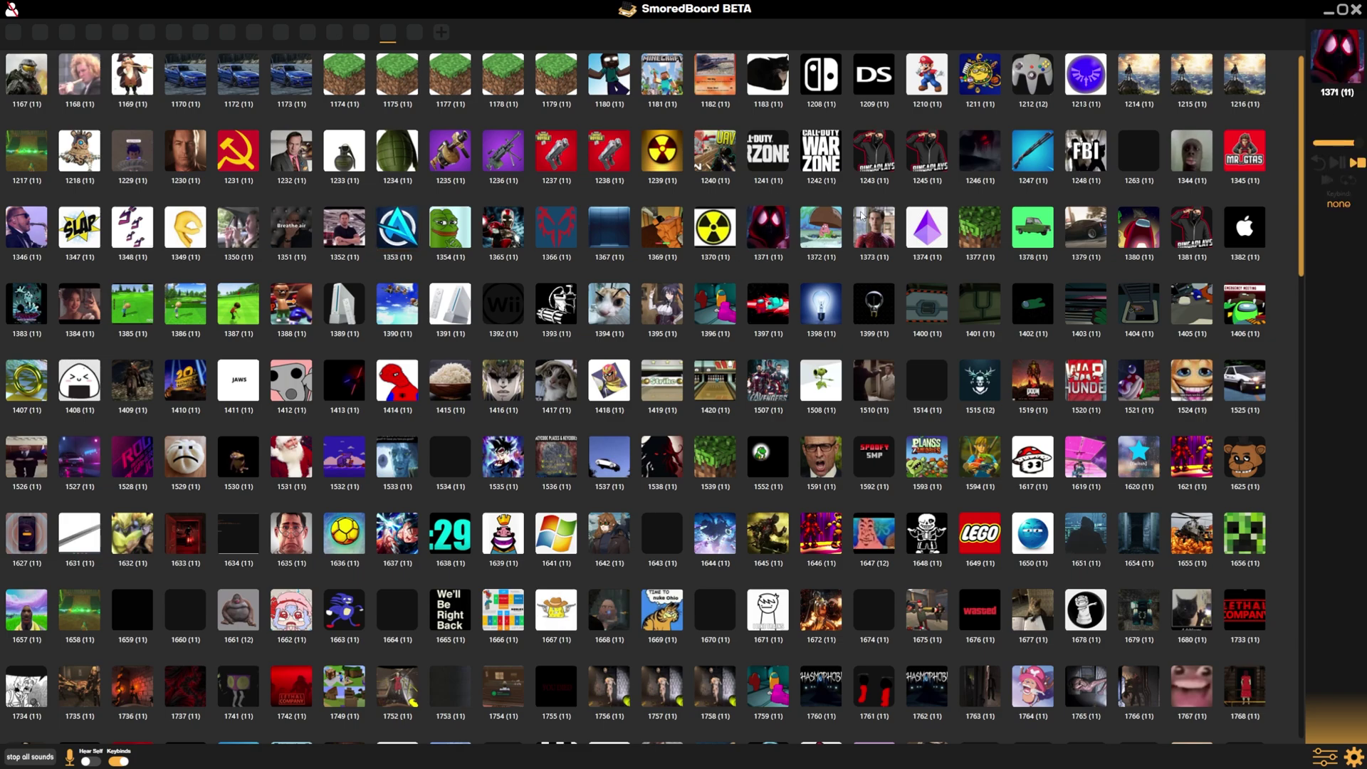
double_click(1331, 94)
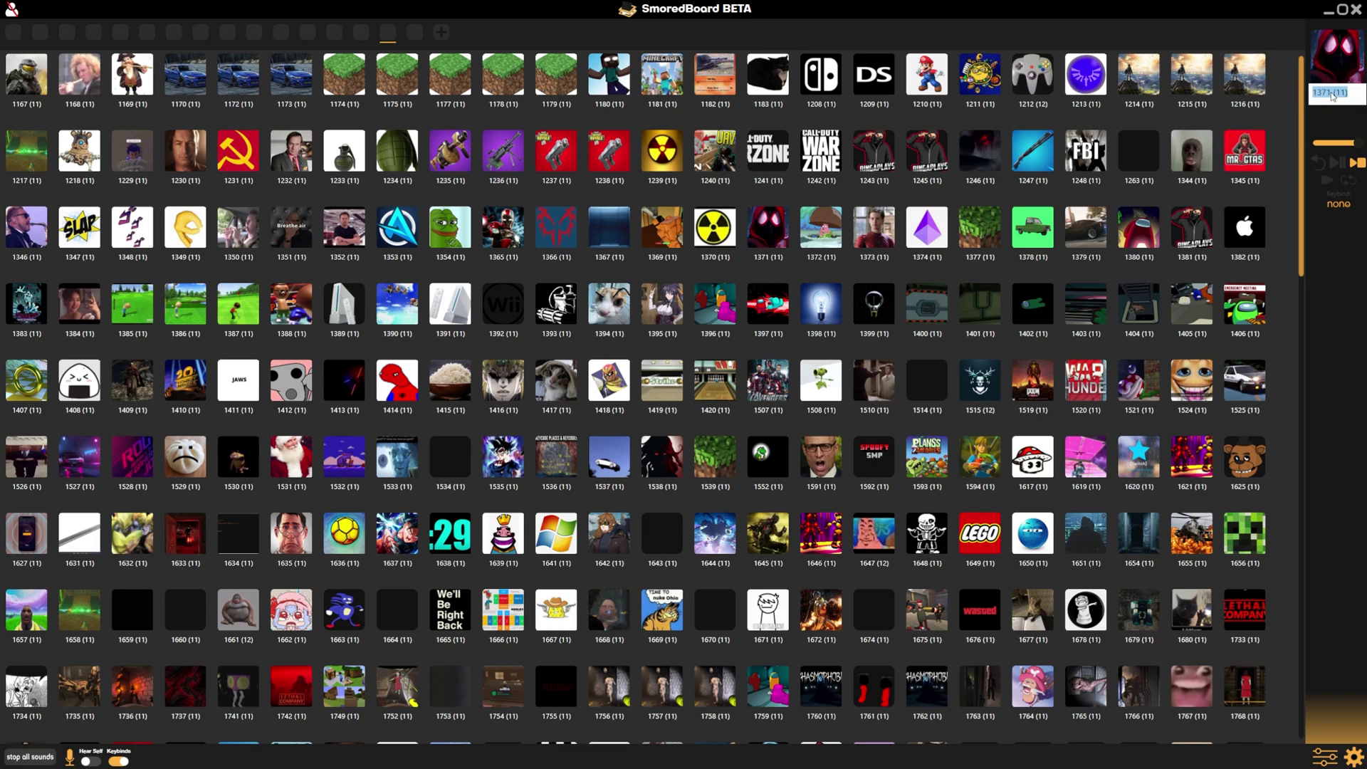
type("prowler theme")
left_click(1280, 84)
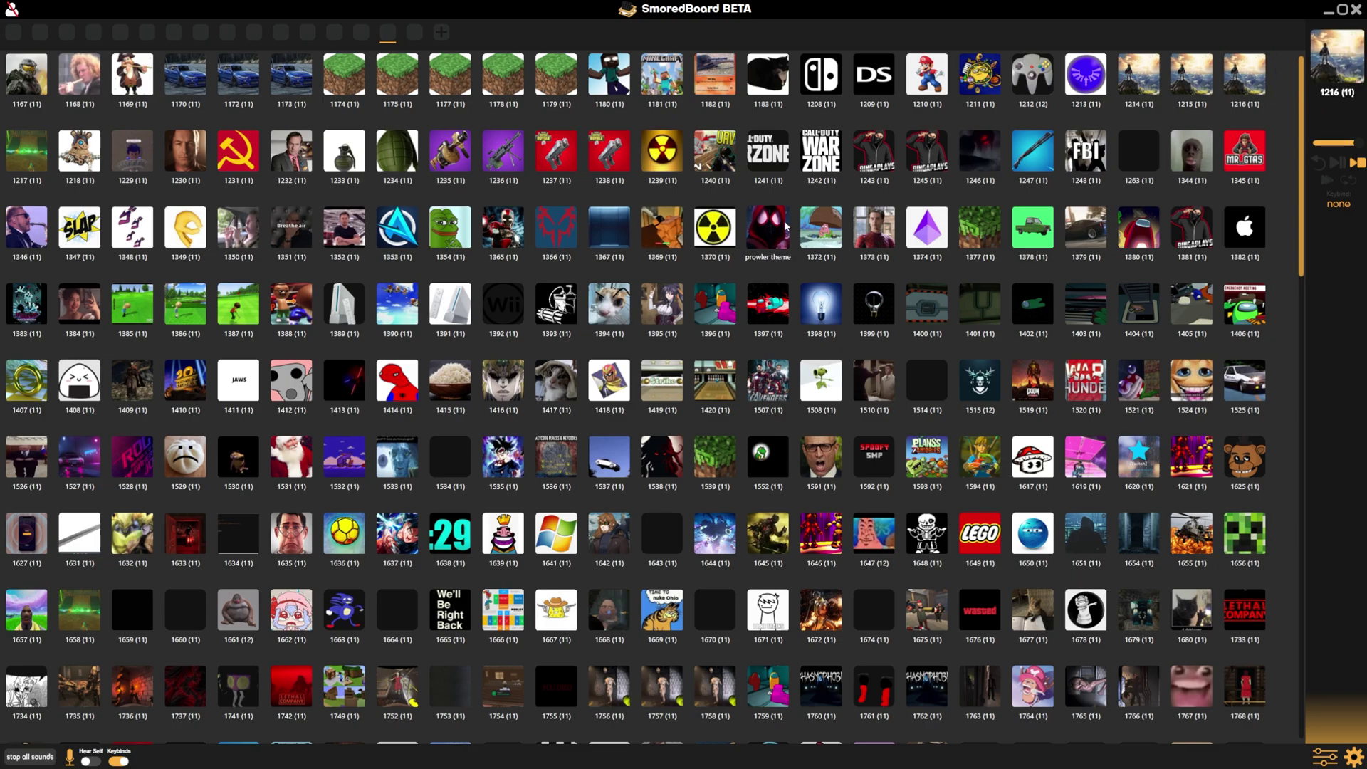
left_click(754, 235)
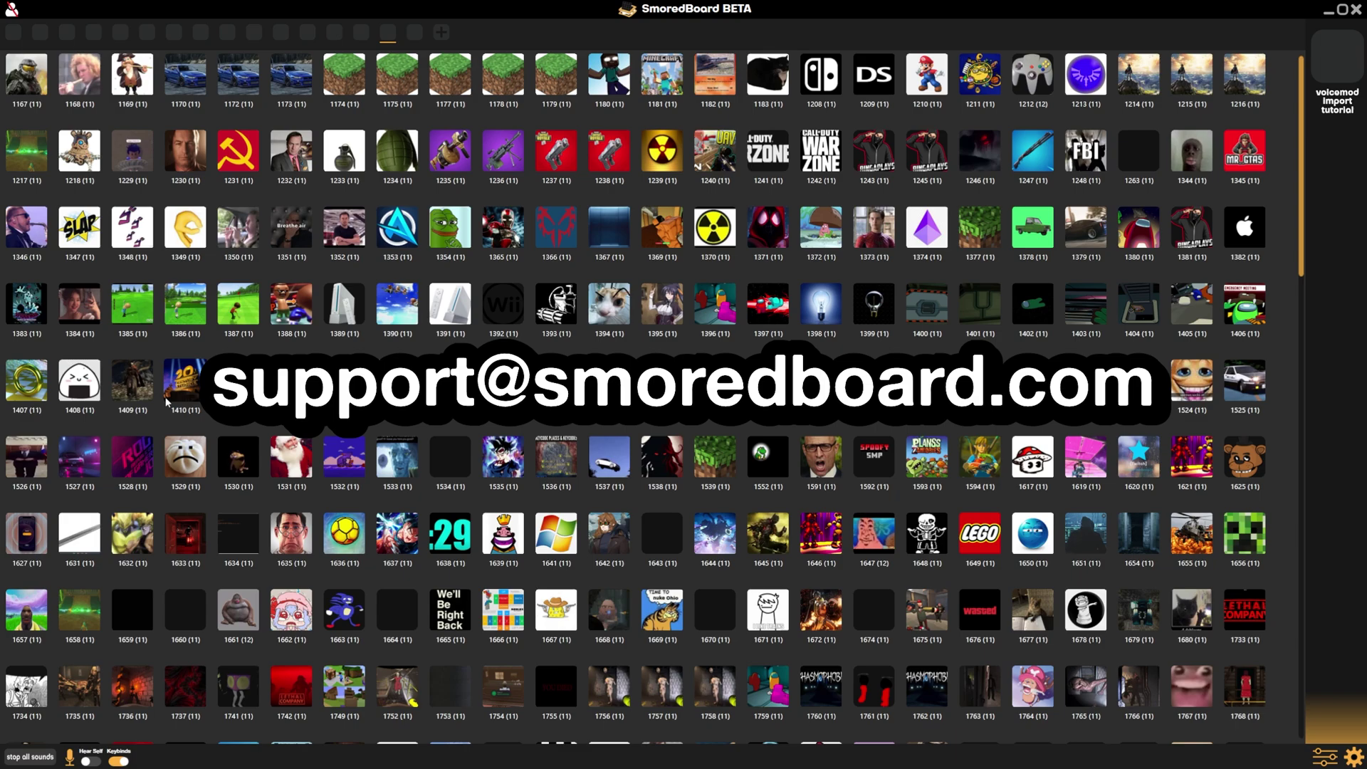
- Open the problem report form from the general settings
left_click(1353, 757)
left_click(935, 535)
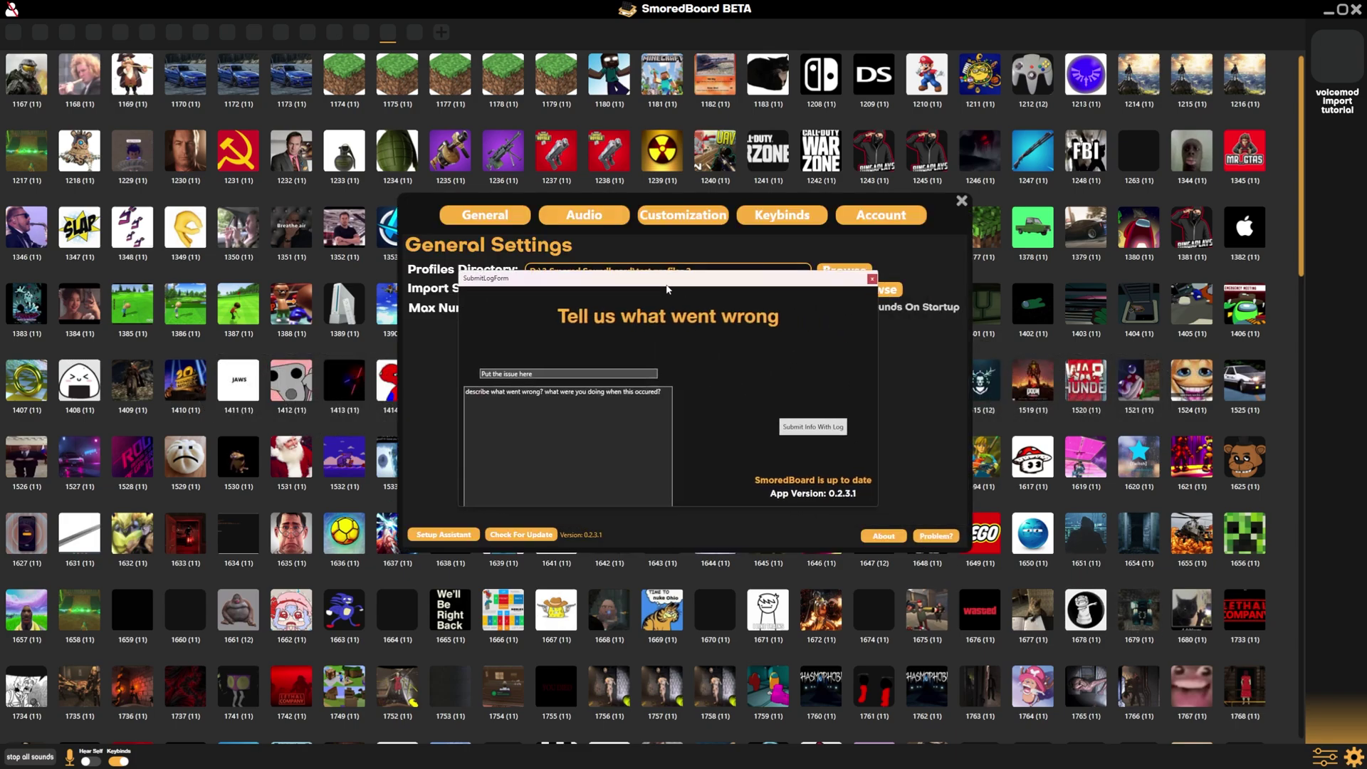